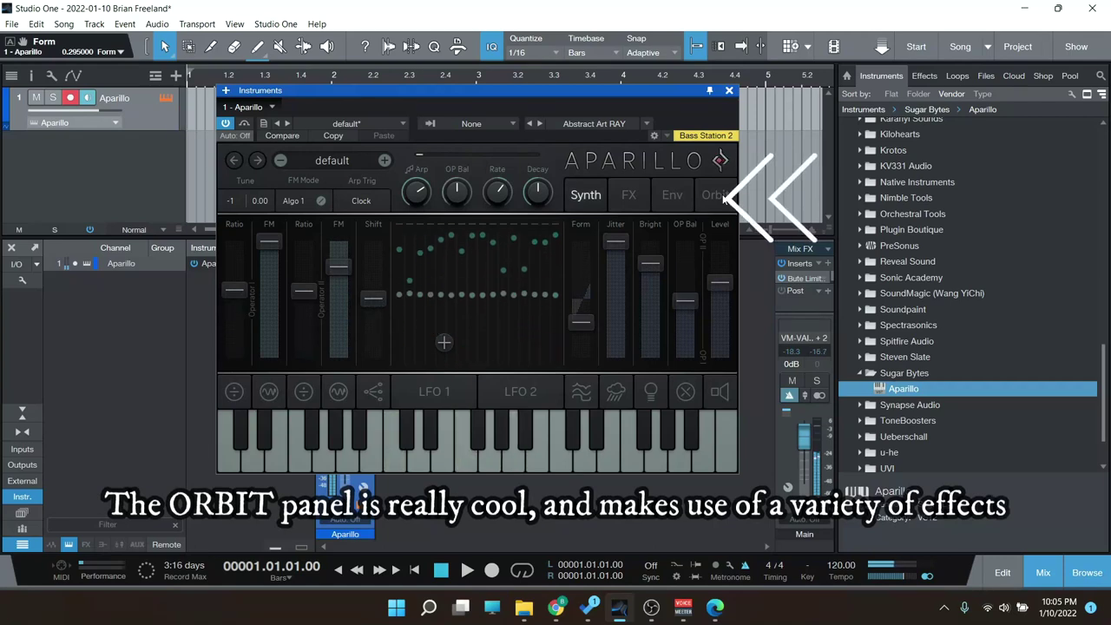
- Inspect the effect settings of the FM, Shift, Form and Bright modules in the Orbit view
left_click(721, 197)
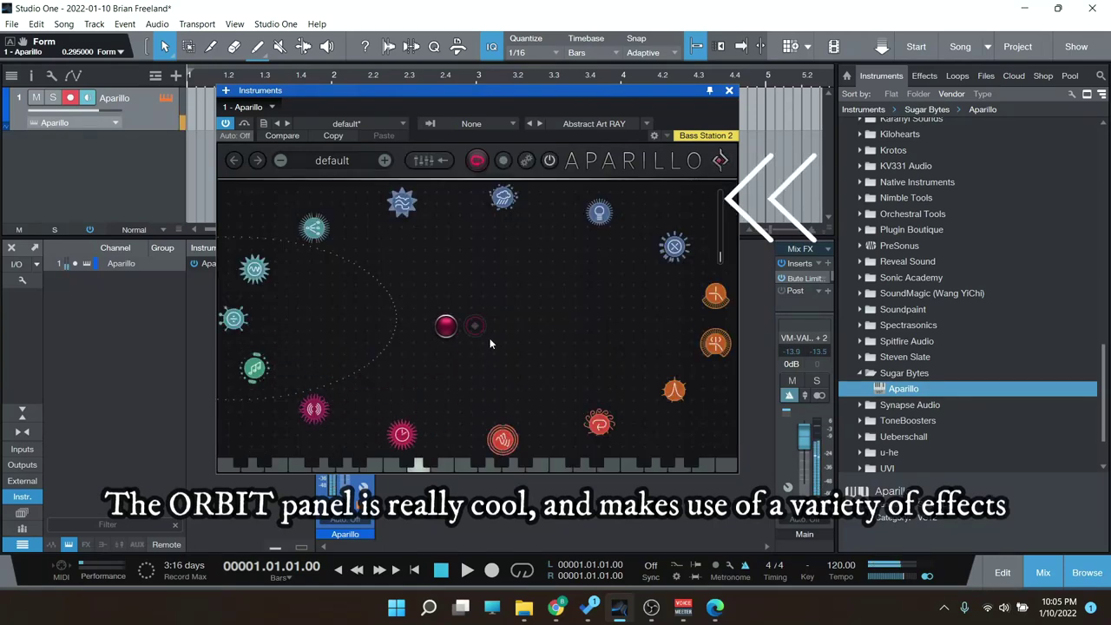
left_click(233, 320)
right_click(304, 234)
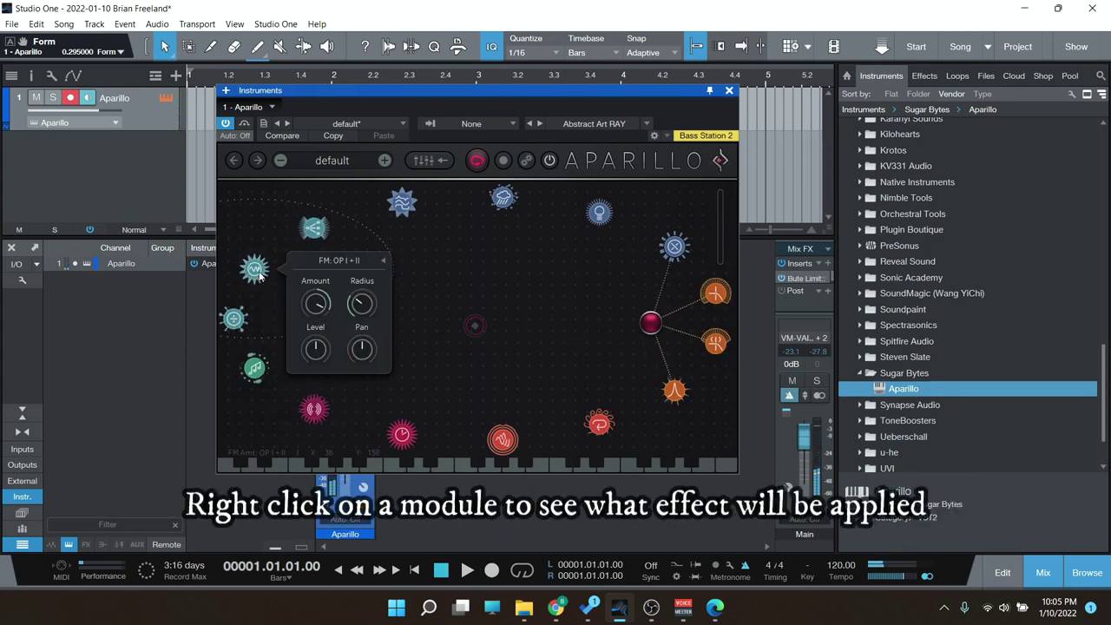
left_click(314, 228)
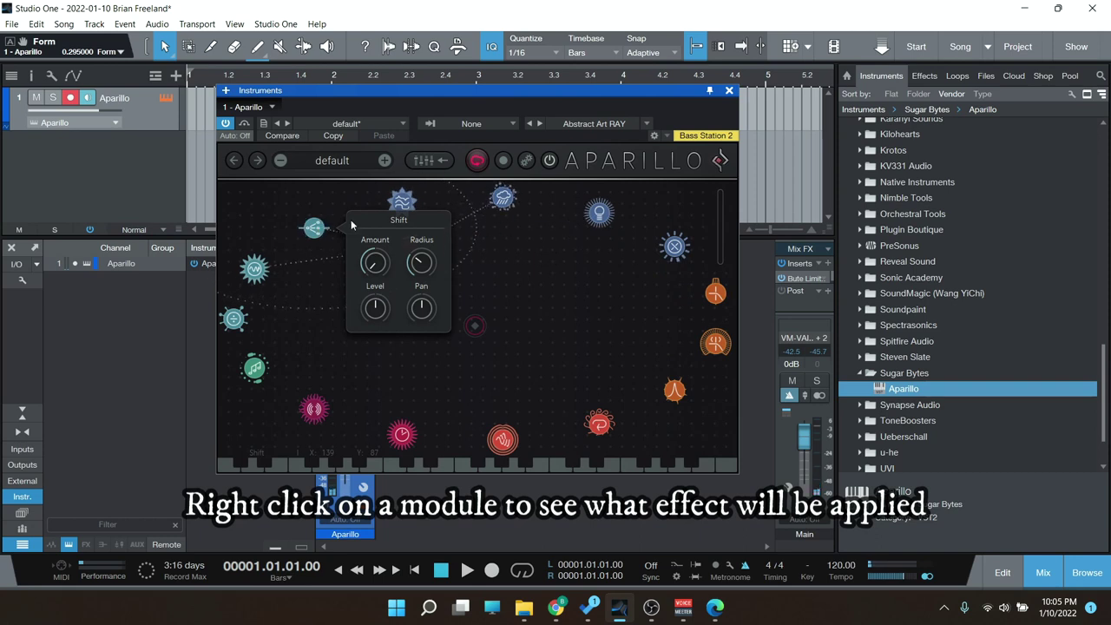
right_click(401, 204)
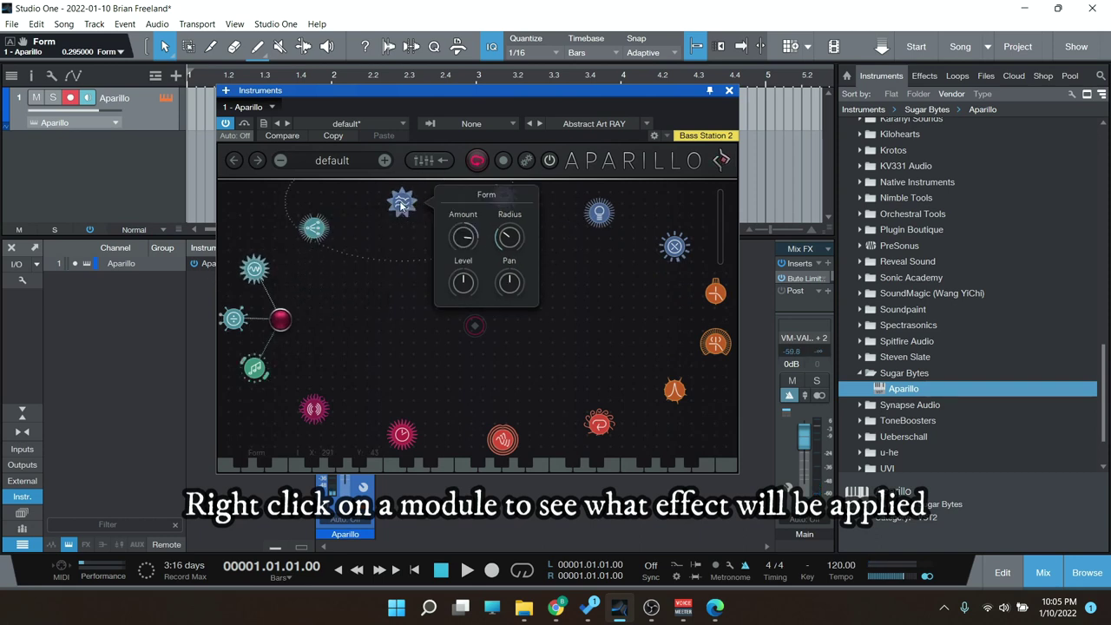
right_click(601, 217)
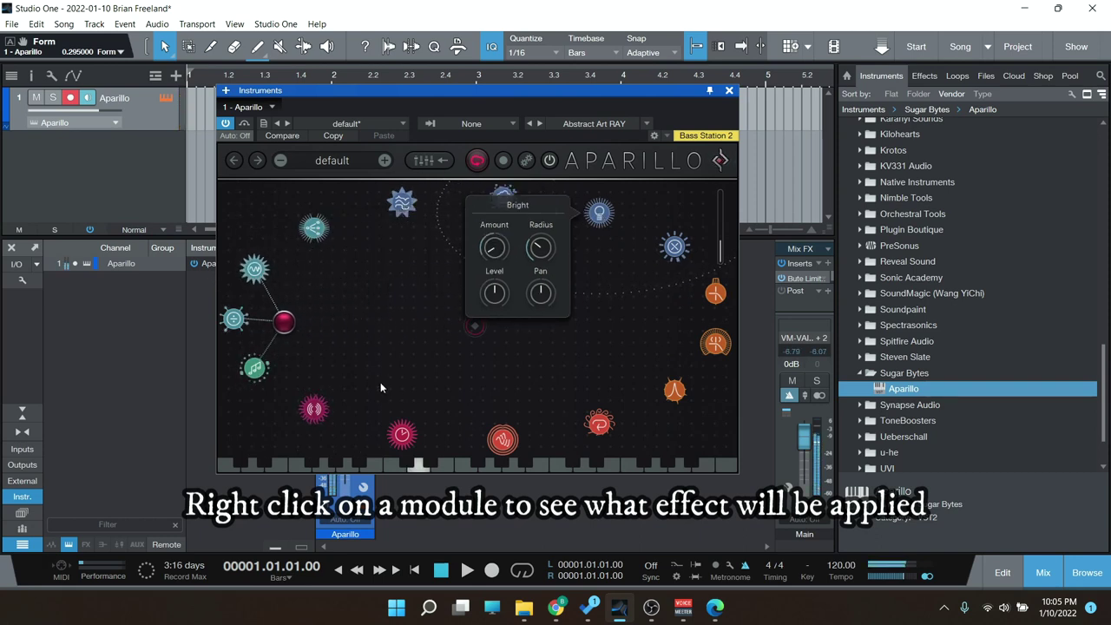
- Reposition the Arp, Spacializer Mix and Spacializer Feedback modules within the middle area of the orbit field
left_click_drag(249, 380, 583, 360)
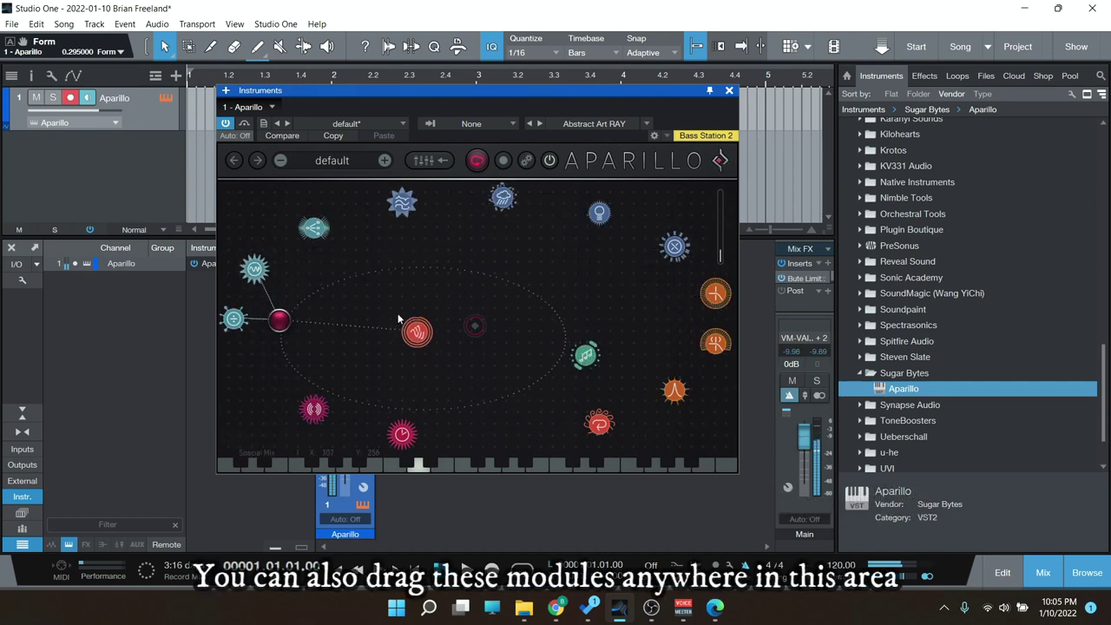
left_click_drag(597, 427, 372, 293)
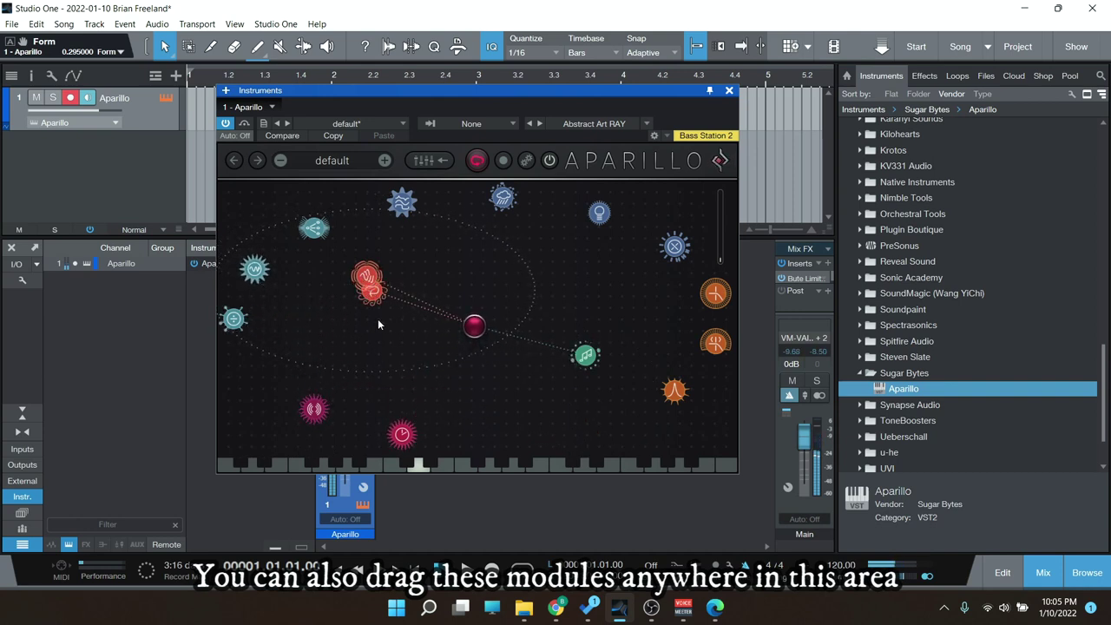
mouse_move(373, 295)
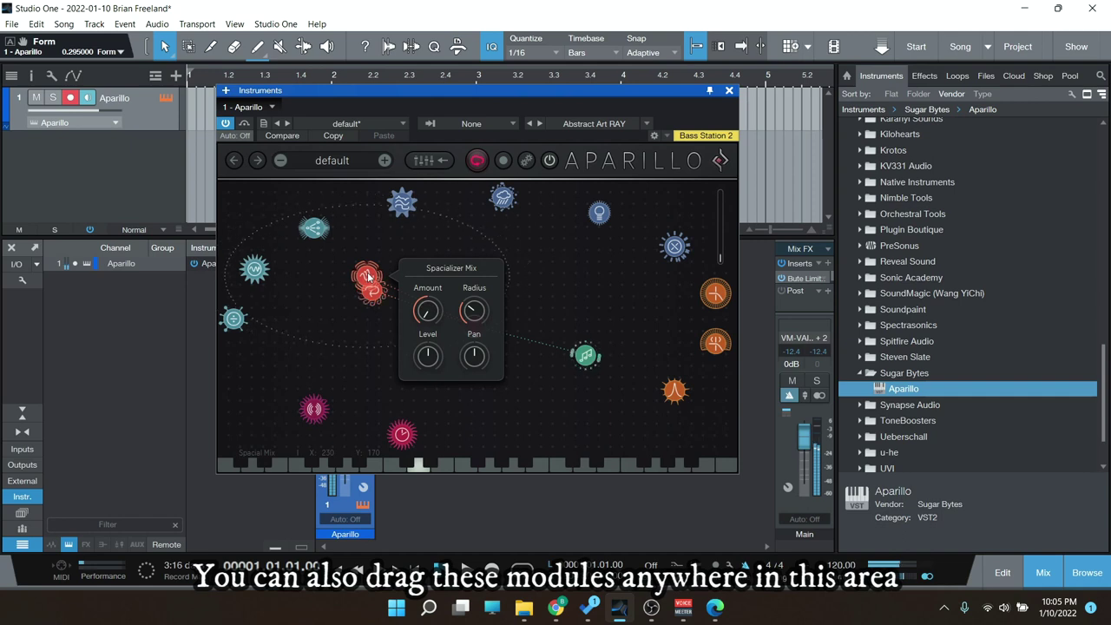
left_click_drag(373, 295, 364, 368)
left_click_drag(373, 295, 474, 248)
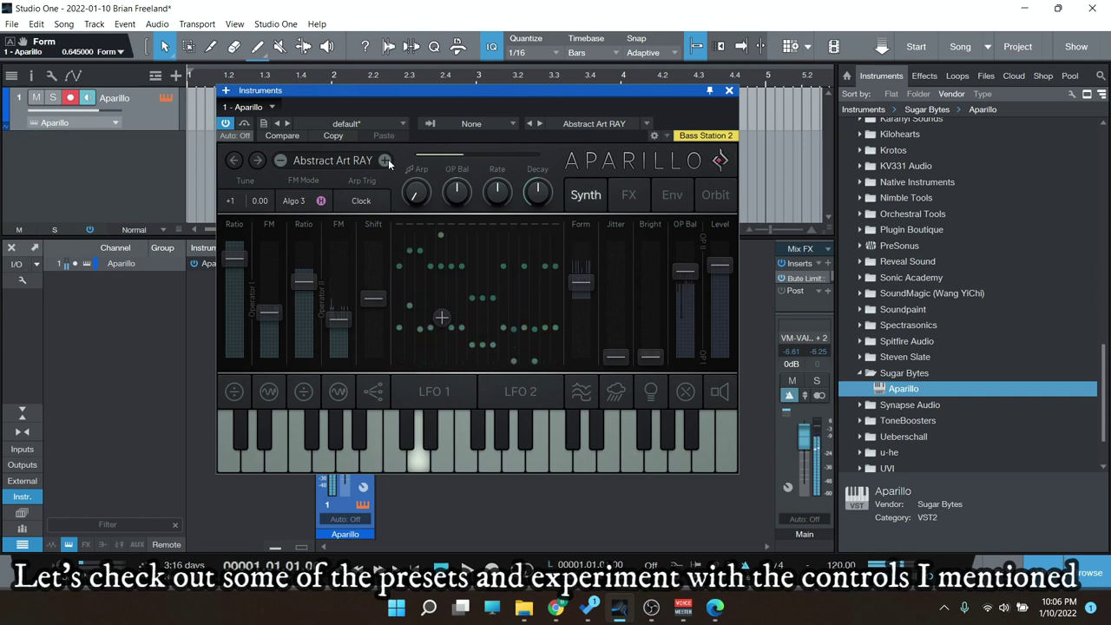
- Show the Orbit view of the Abstract Art RAY preset, check the Orbiter settings and switch off its automatic motion
left_click(709, 199)
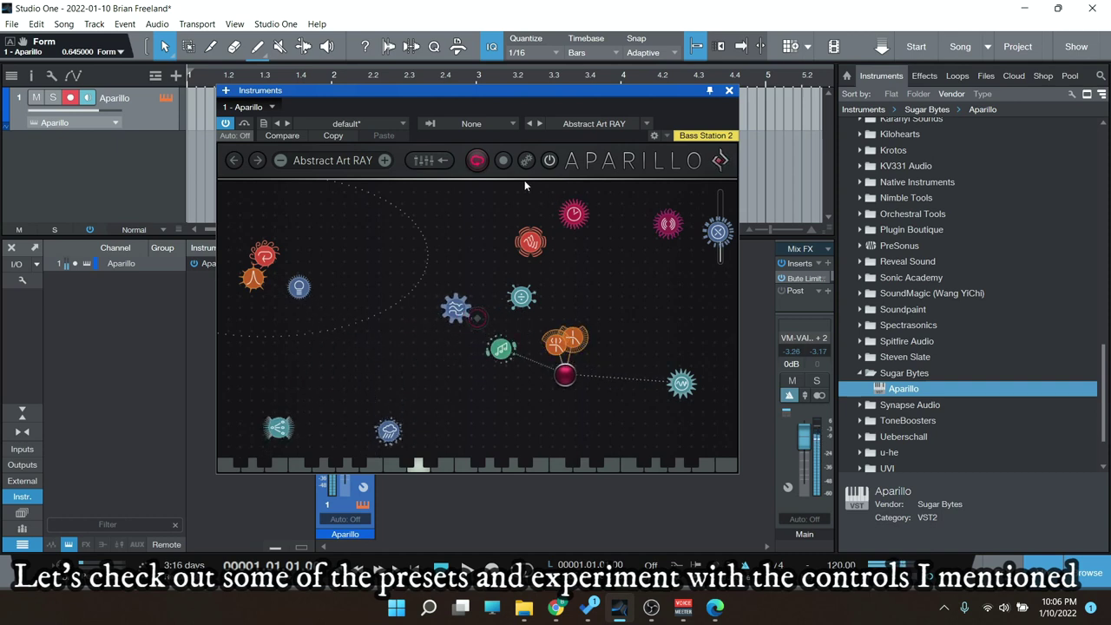
left_click(480, 164)
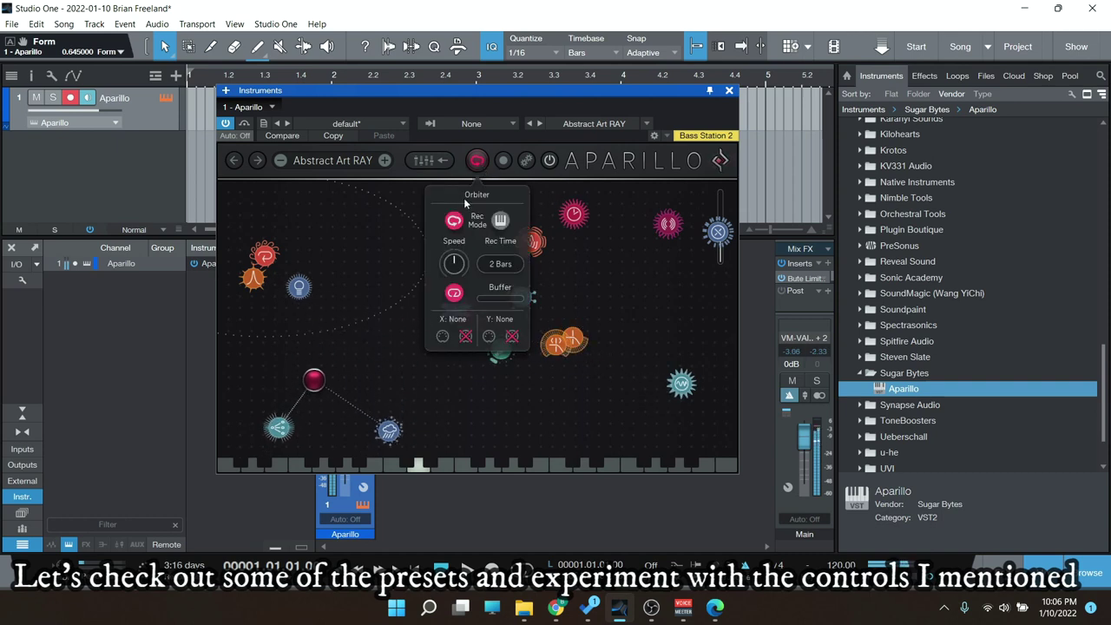
left_click(546, 424)
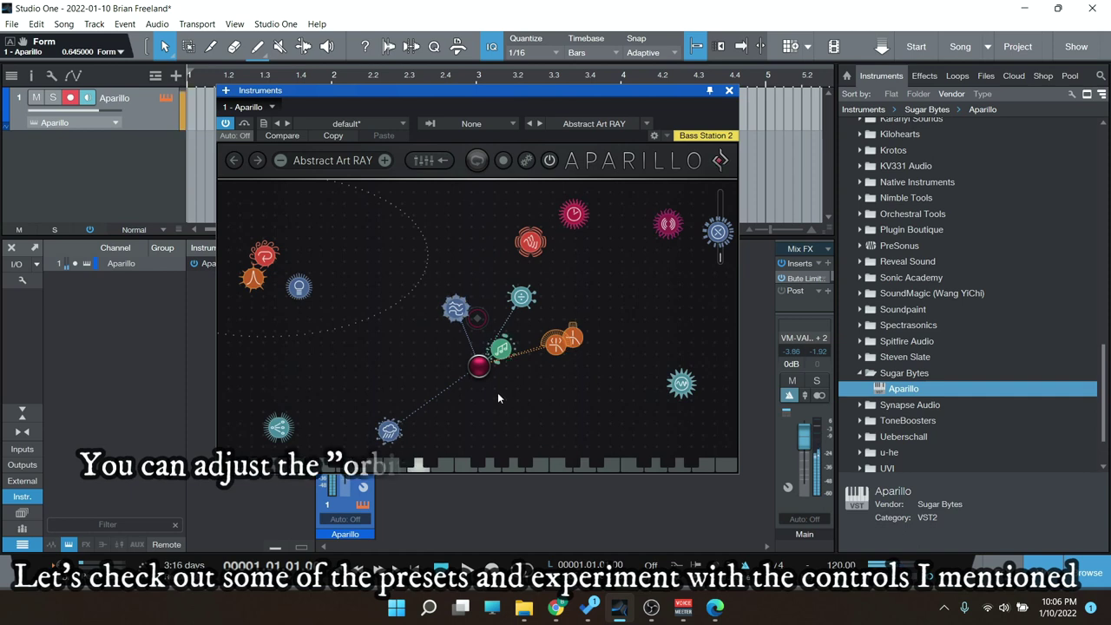
- Steer the orbiter by hand around the field, past the Shift, delay and FM modules
left_click_drag(478, 365, 288, 431)
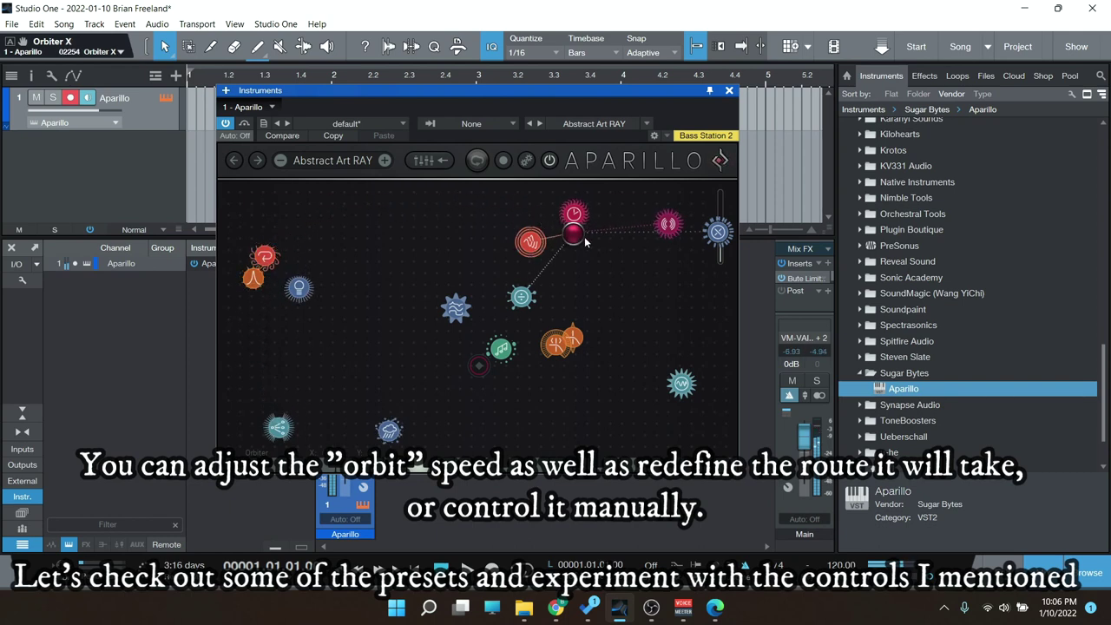
left_click_drag(585, 243, 646, 249)
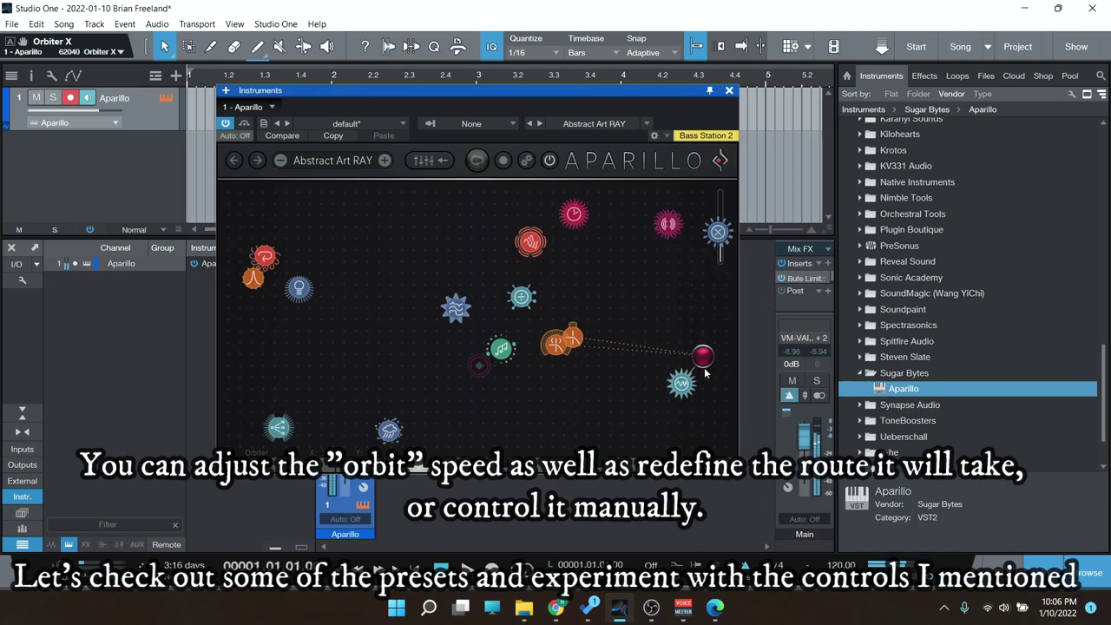
left_click_drag(596, 414, 282, 341)
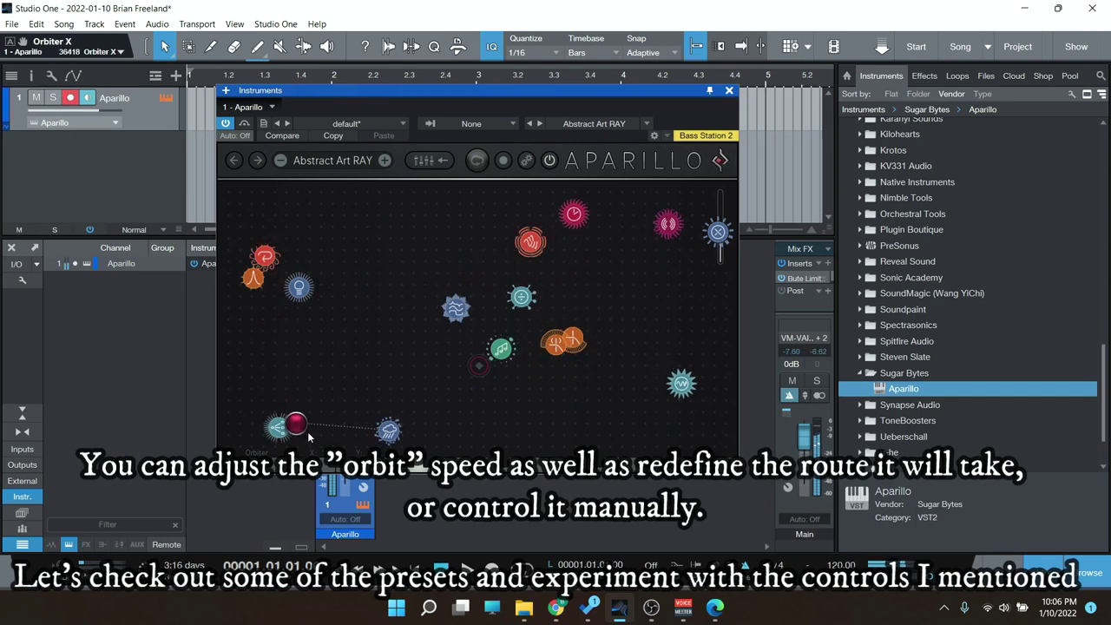
- Turn the orbiter's automatic motion back on and set its speed to 0.49
left_click(474, 163)
mouse_move(458, 261)
left_mouse_down()
mouse_move(458, 270)
mouse_move(467, 209)
mouse_move(464, 264)
mouse_move(461, 251)
left_mouse_up()
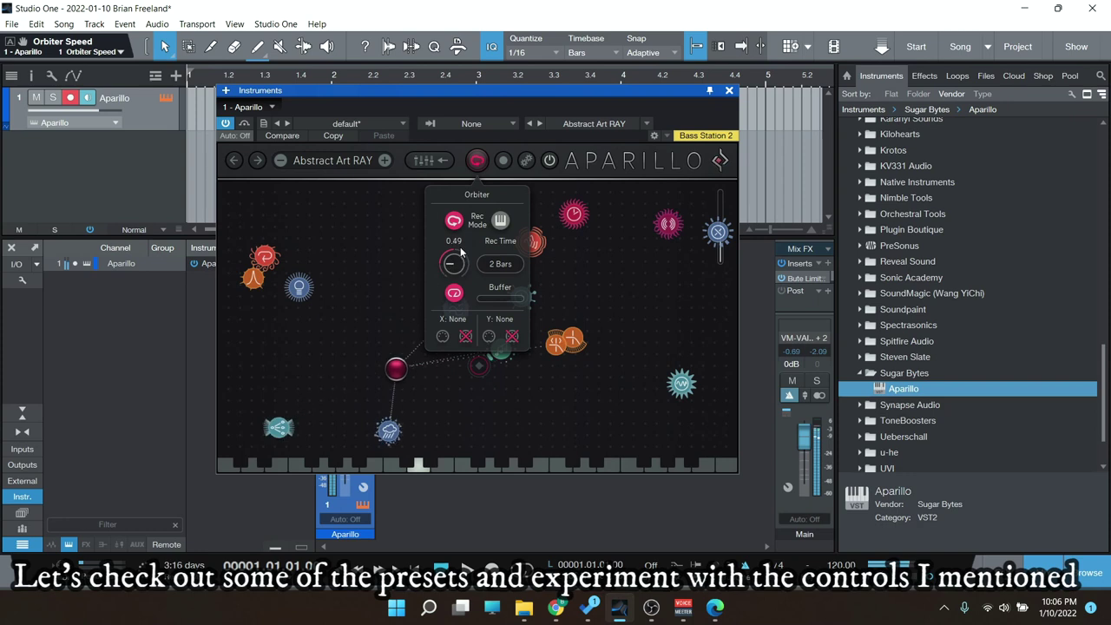
- Return to the synth controls and reshape the Chains Saws DF modulation pattern by moving the crosshair around the grid
left_click(424, 160)
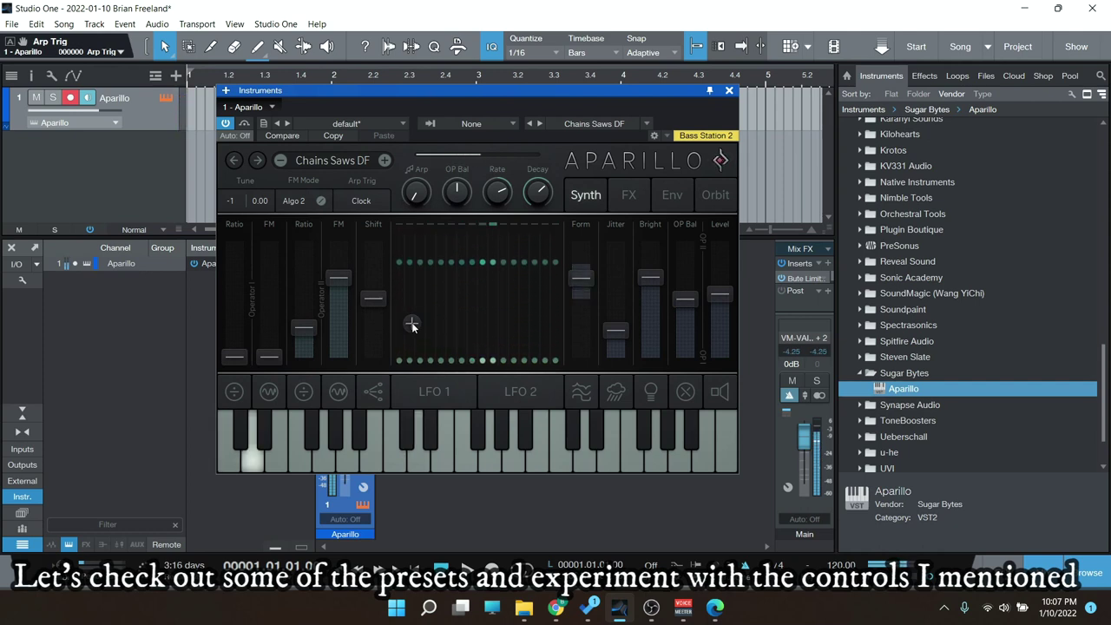
mouse_move(406, 323)
left_mouse_down()
mouse_move(496, 292)
mouse_move(570, 232)
mouse_move(555, 240)
mouse_move(599, 361)
mouse_move(593, 386)
mouse_move(489, 370)
mouse_move(410, 333)
left_mouse_up()
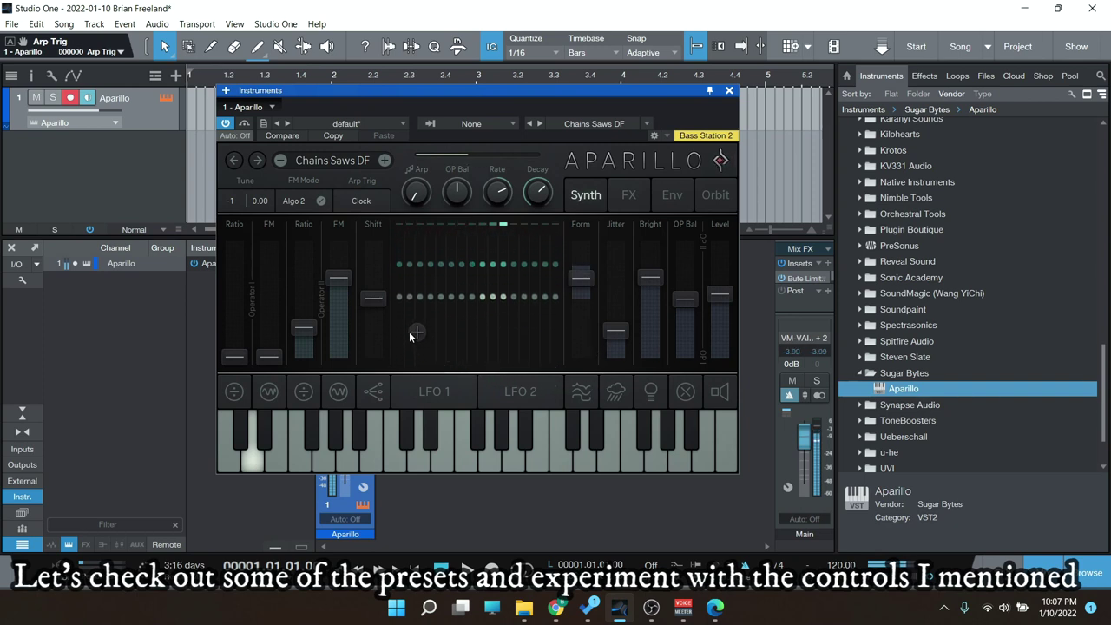
mouse_move(428, 294)
left_mouse_down()
mouse_move(461, 270)
mouse_move(448, 287)
left_mouse_up()
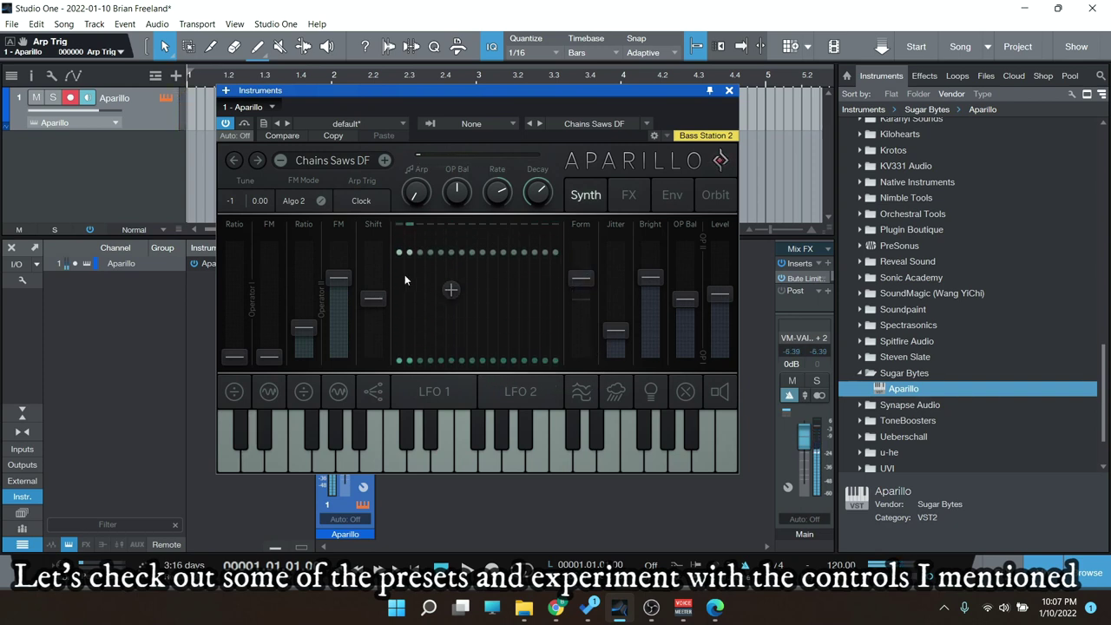
- Load the Dreamer DF preset from the Brass category
left_click(348, 161)
mouse_move(310, 257)
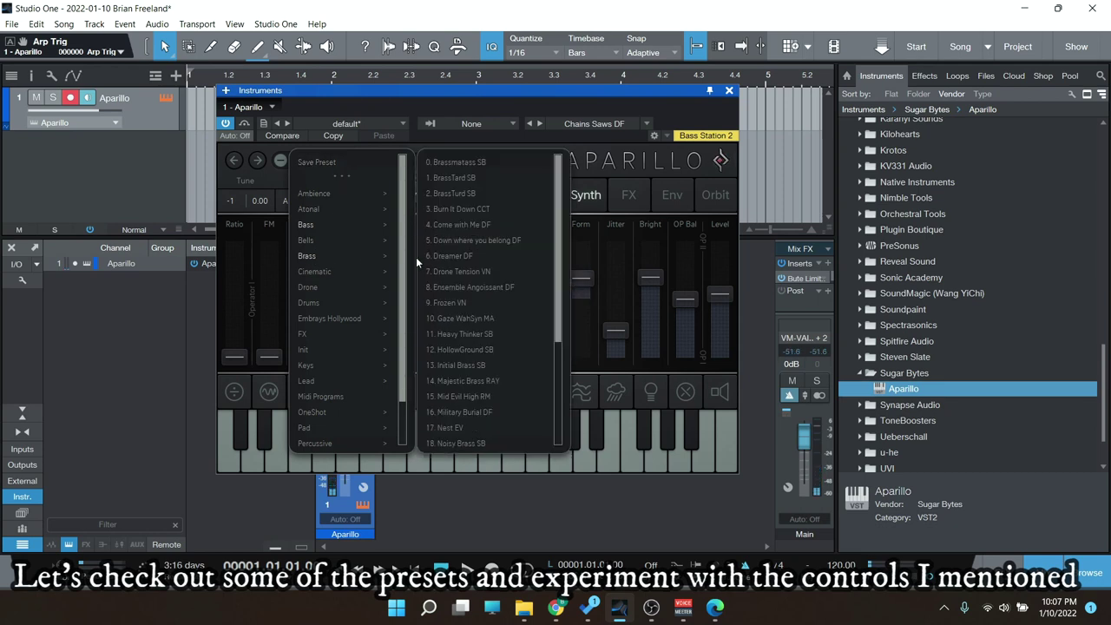
left_click(452, 256)
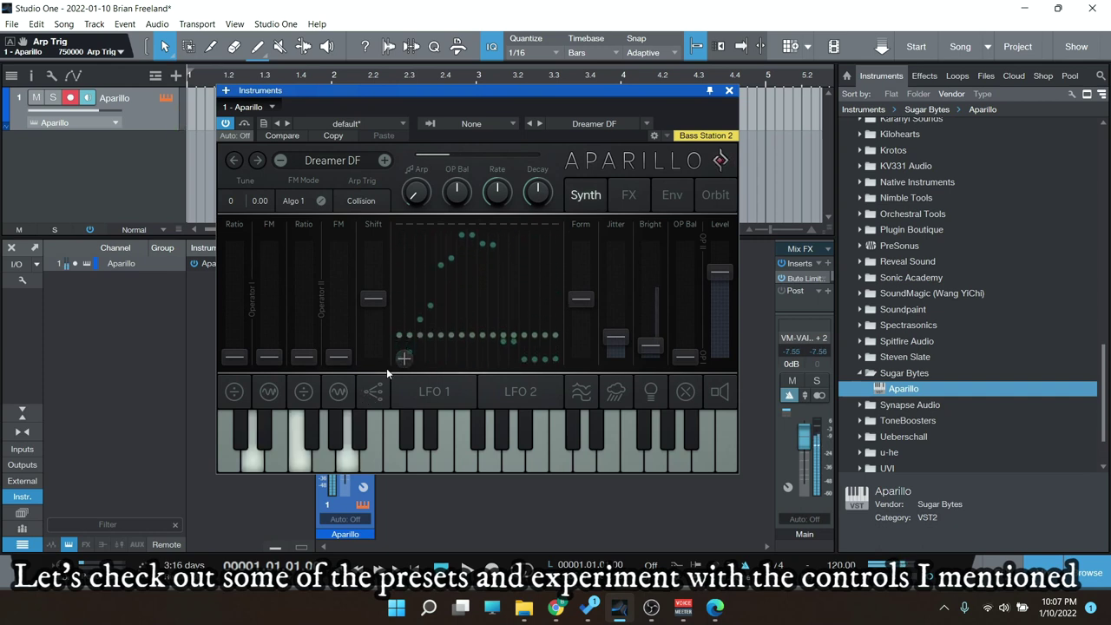
- Bring the orbiter close to the Shift module in the Orbit view and adjust that module's Amount
left_click(717, 194)
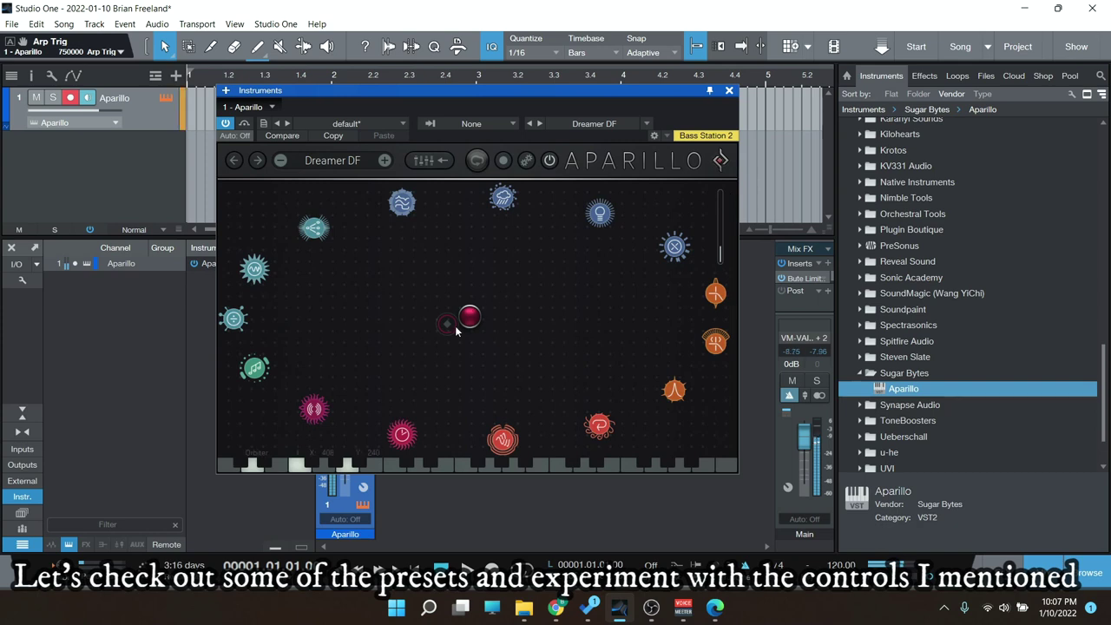
left_click_drag(484, 315, 311, 261)
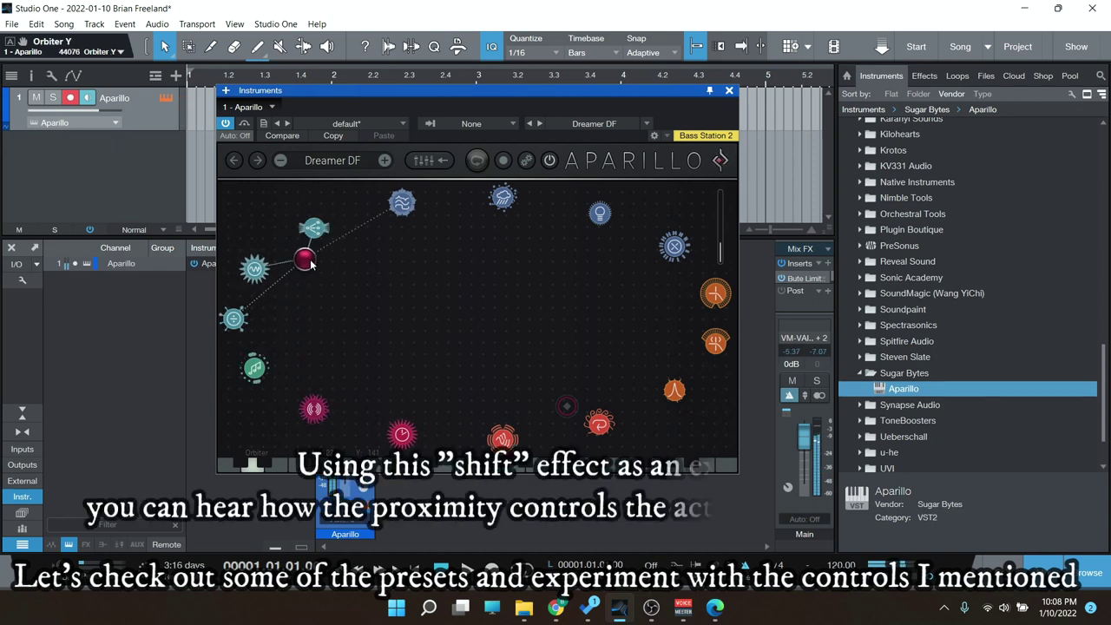
left_click(314, 230)
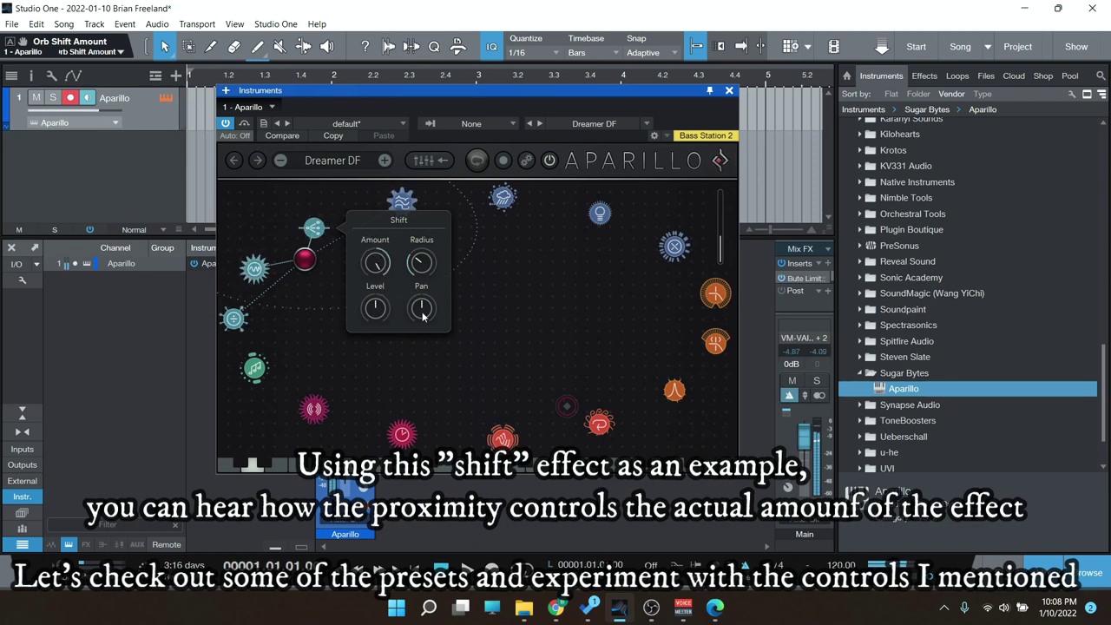
left_click_drag(299, 272, 309, 227)
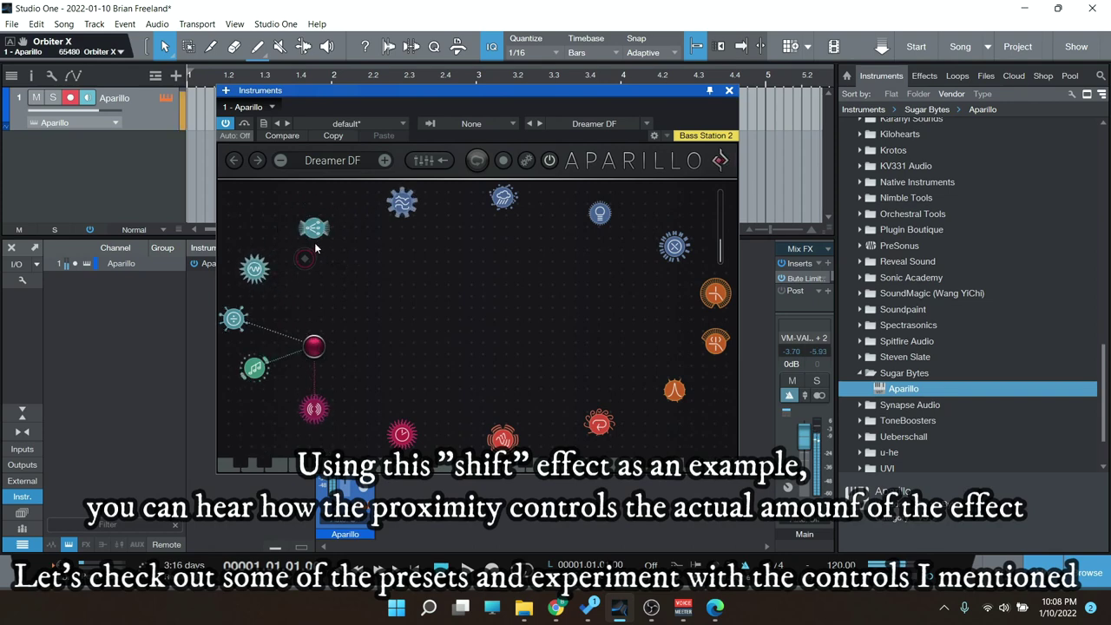
- Move the orbiter across the field from the Shift side to the filter modules
mouse_move(316, 235)
left_click_drag(315, 345, 727, 346)
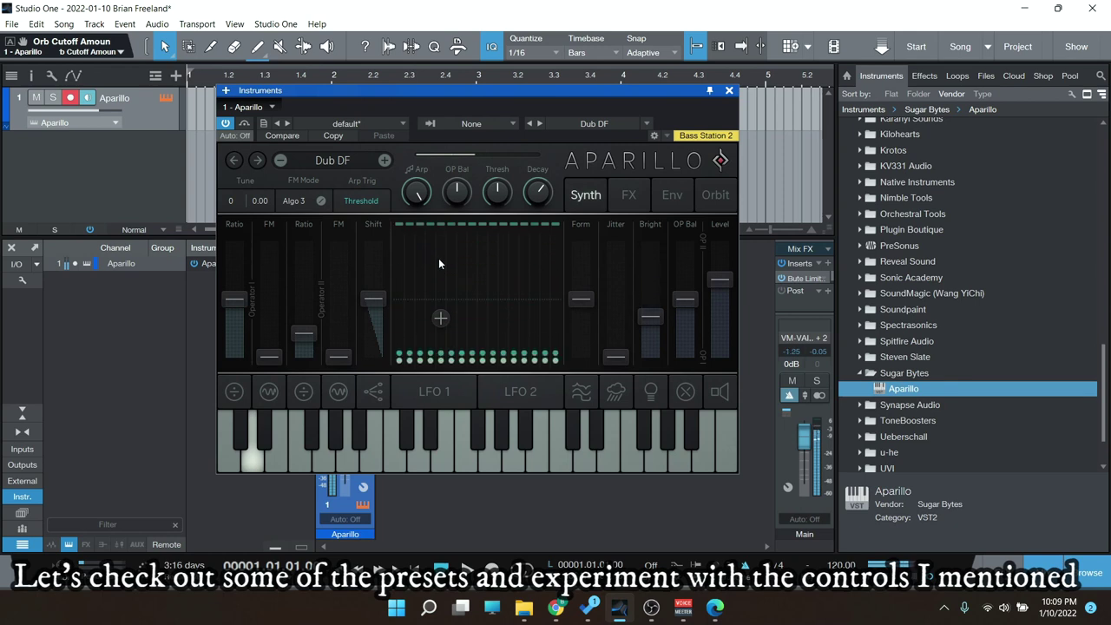
- Reposition the crosshair in the Dub DF modulation grid and open the LFO 2 settings
left_click_drag(441, 317, 436, 408)
left_click(520, 391)
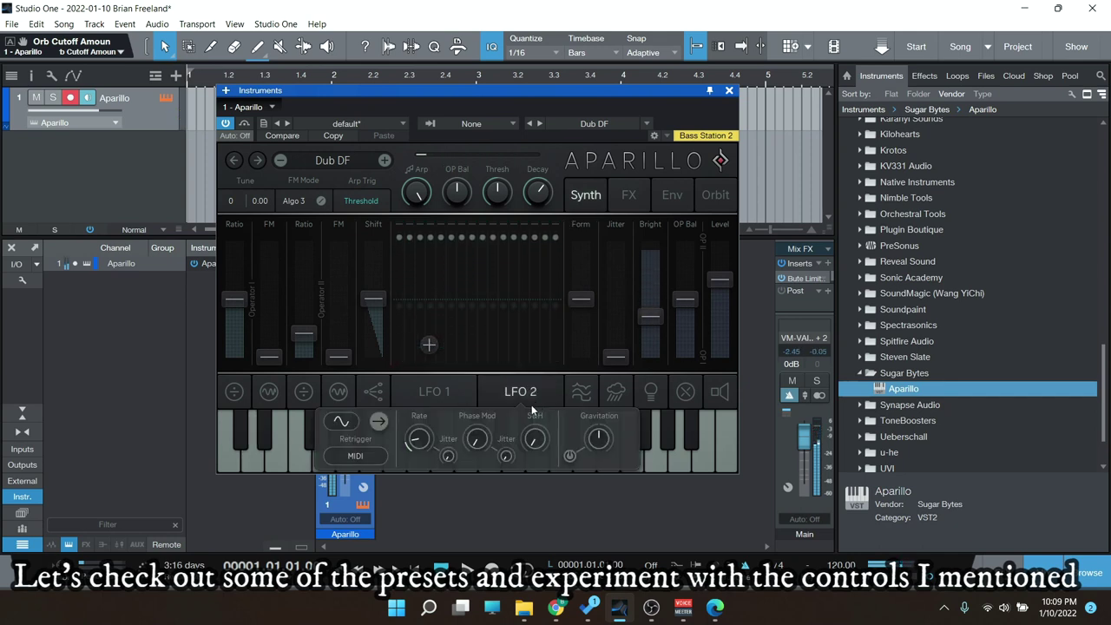
- Load the EchoLot SB preset and review its synth and FX settings
left_click(385, 160)
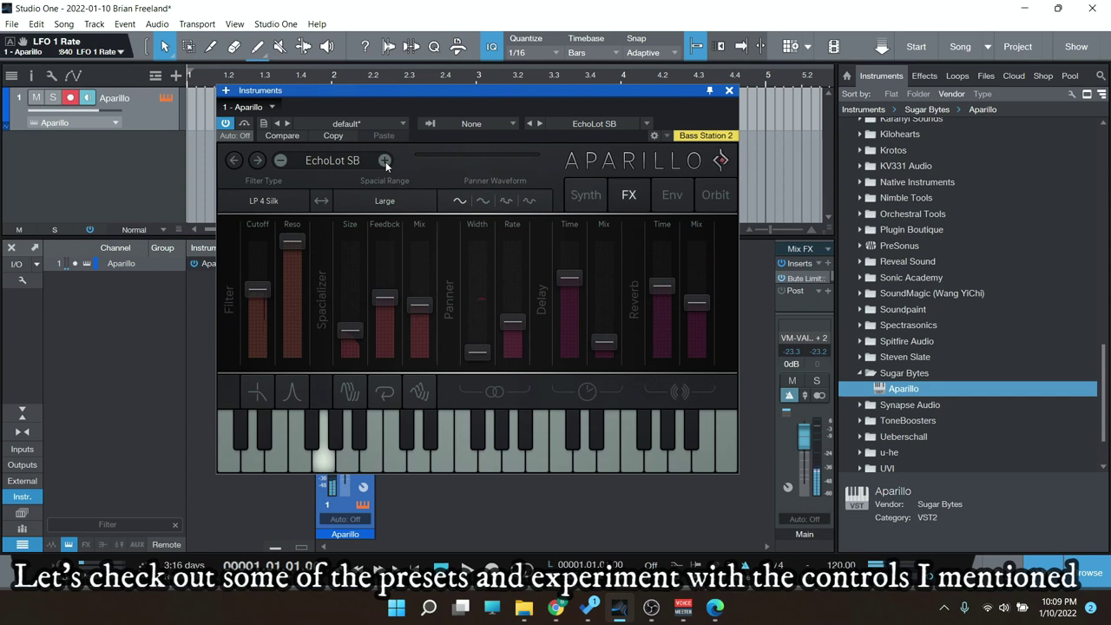
left_click(581, 199)
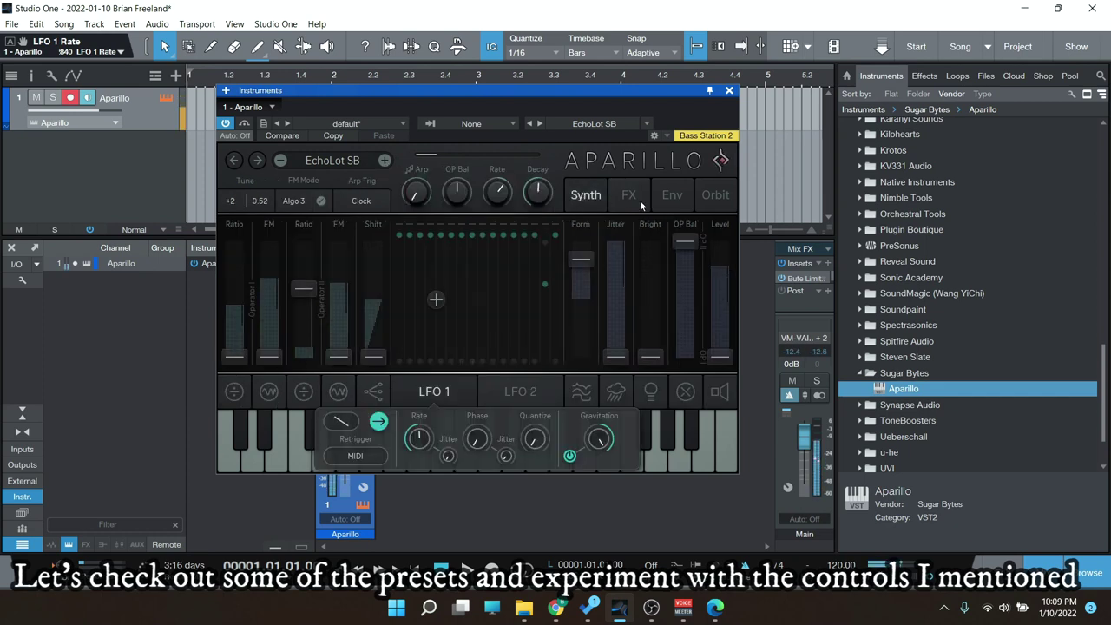
left_click(632, 196)
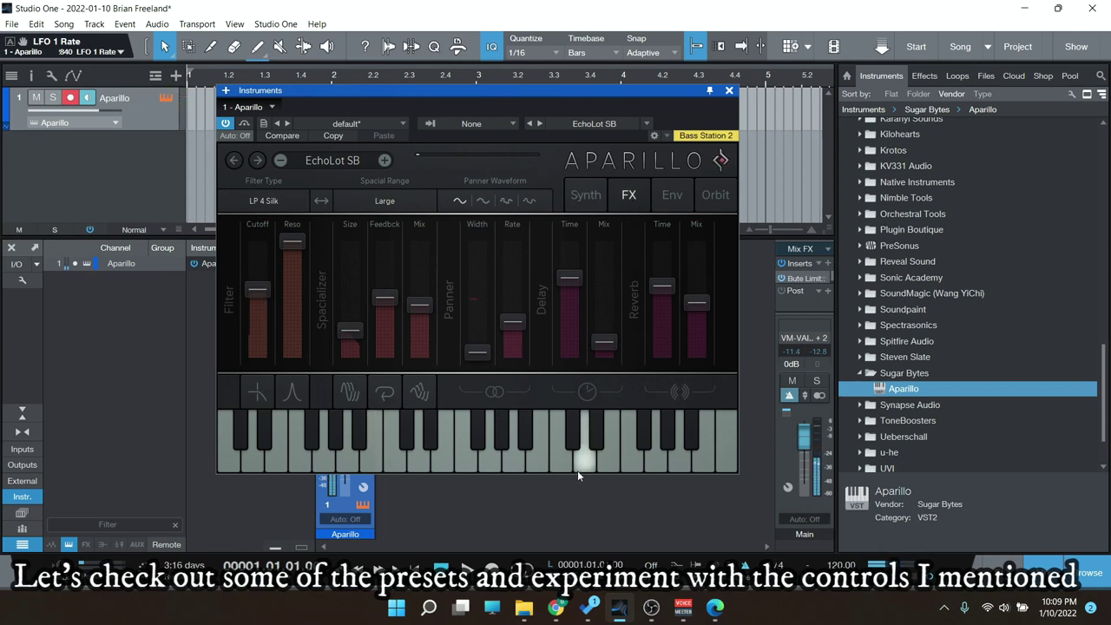
- Place the orbiter beside the Form module in the Orbit view and check the Form and Shift module settings
left_click(715, 198)
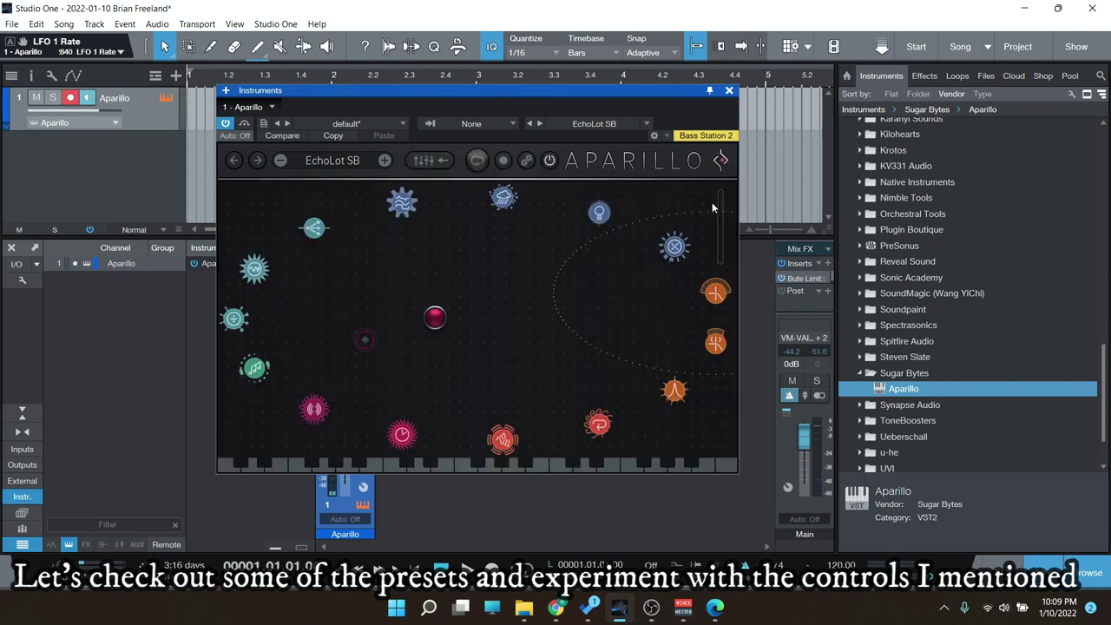
left_click_drag(560, 298, 446, 225)
mouse_move(401, 203)
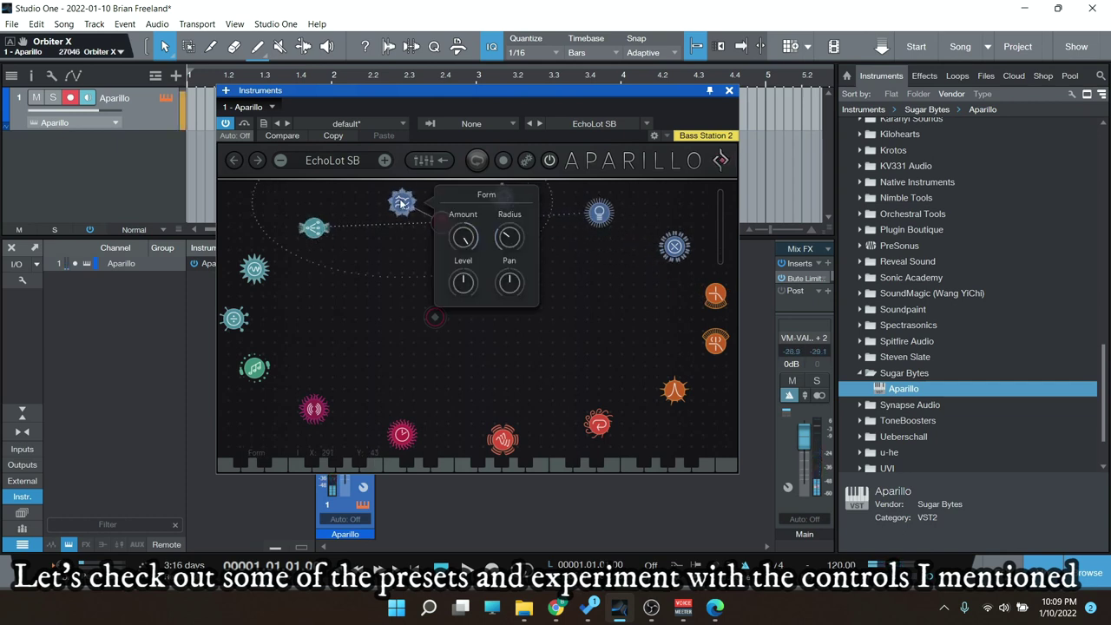
mouse_move(315, 229)
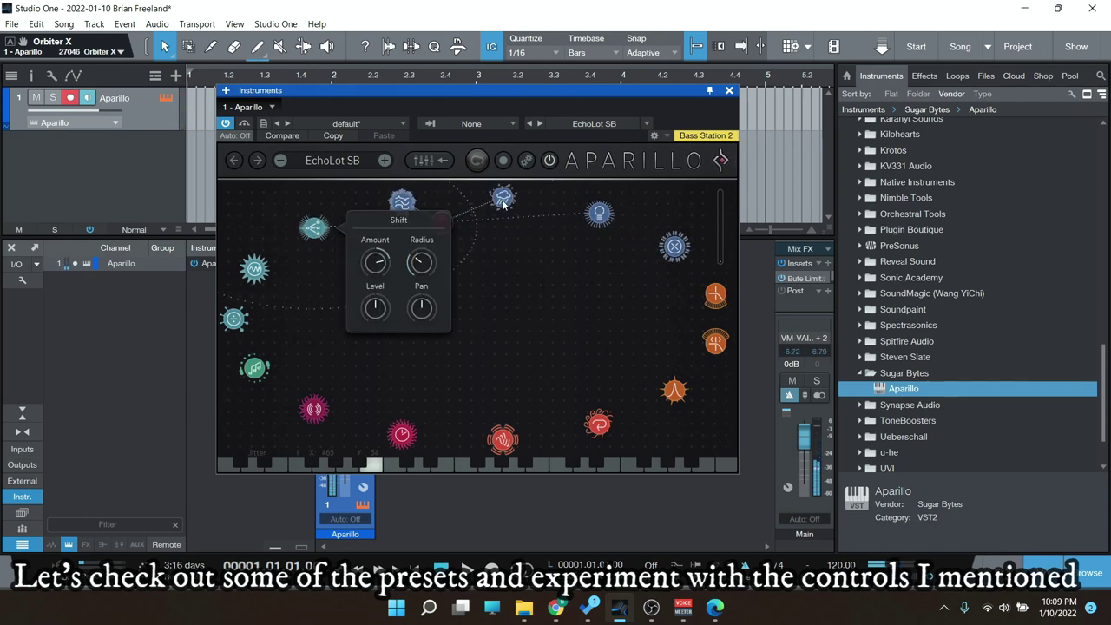
- Sweep the orbiter past the FM, ratio and Arp modules and bring it between the reverb and delay modules
mouse_move(442, 224)
left_mouse_down()
mouse_move(323, 238)
mouse_move(277, 283)
mouse_move(266, 318)
mouse_move(272, 350)
left_mouse_up()
left_click(254, 270)
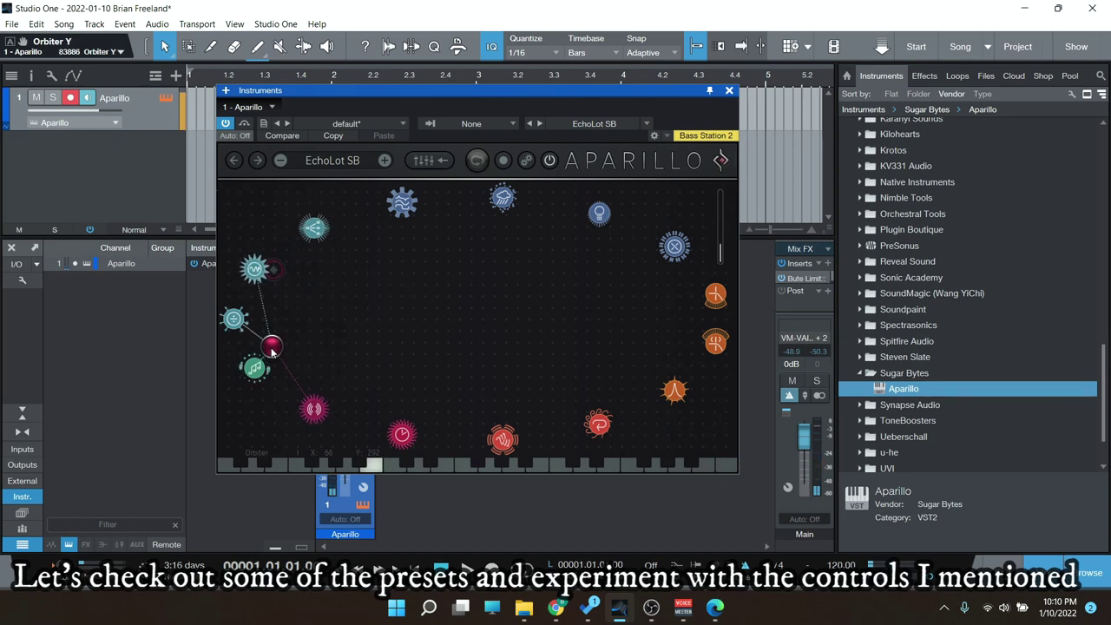
left_click_drag(284, 388, 356, 427)
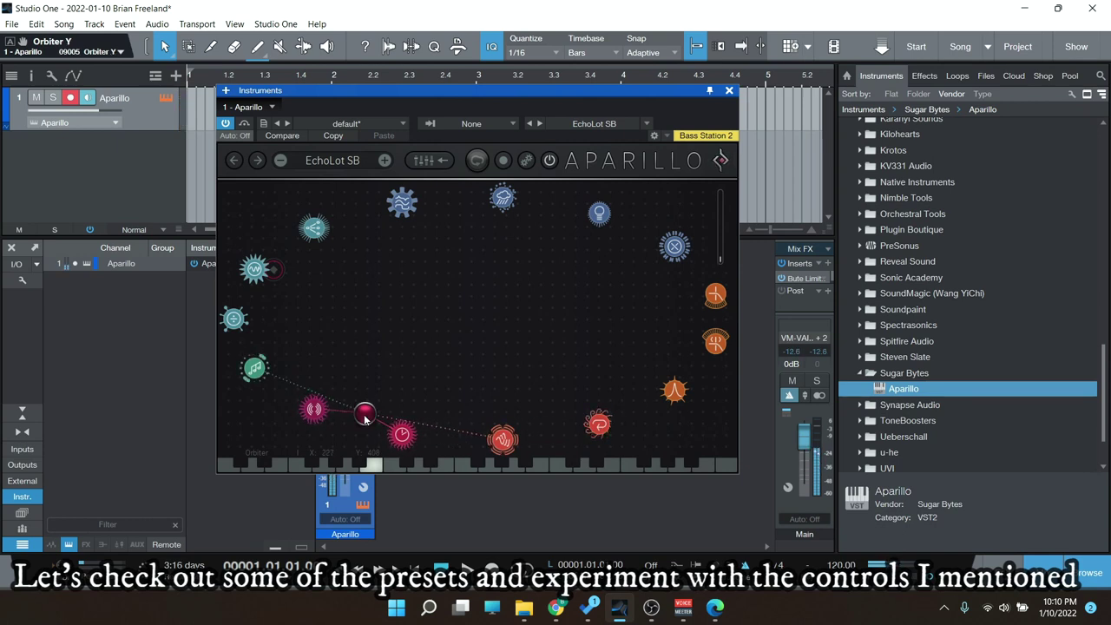
- Load the Edge Run Ani SB preset and sweep the LFO 1 rate down to 1/0.13
left_click(384, 159)
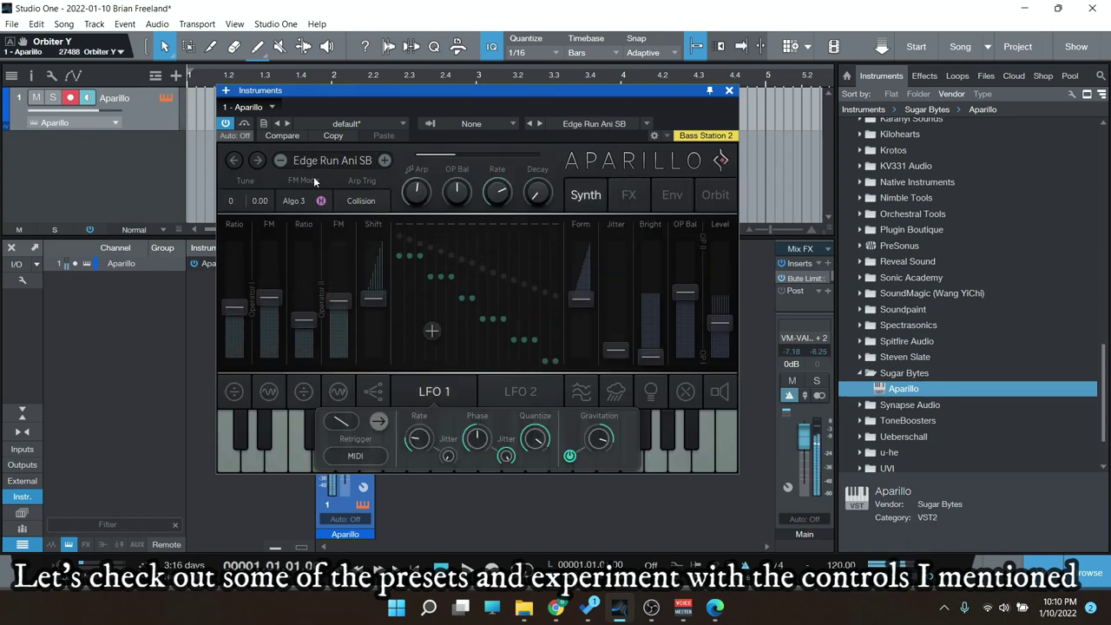
mouse_move(424, 434)
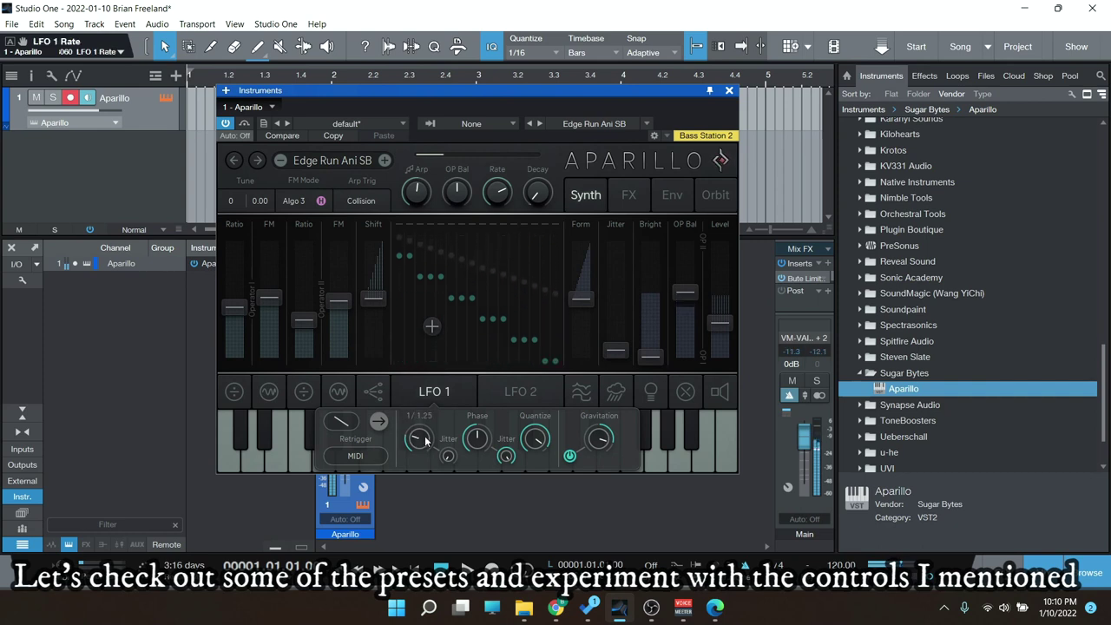
left_click_drag(427, 422, 446, 460)
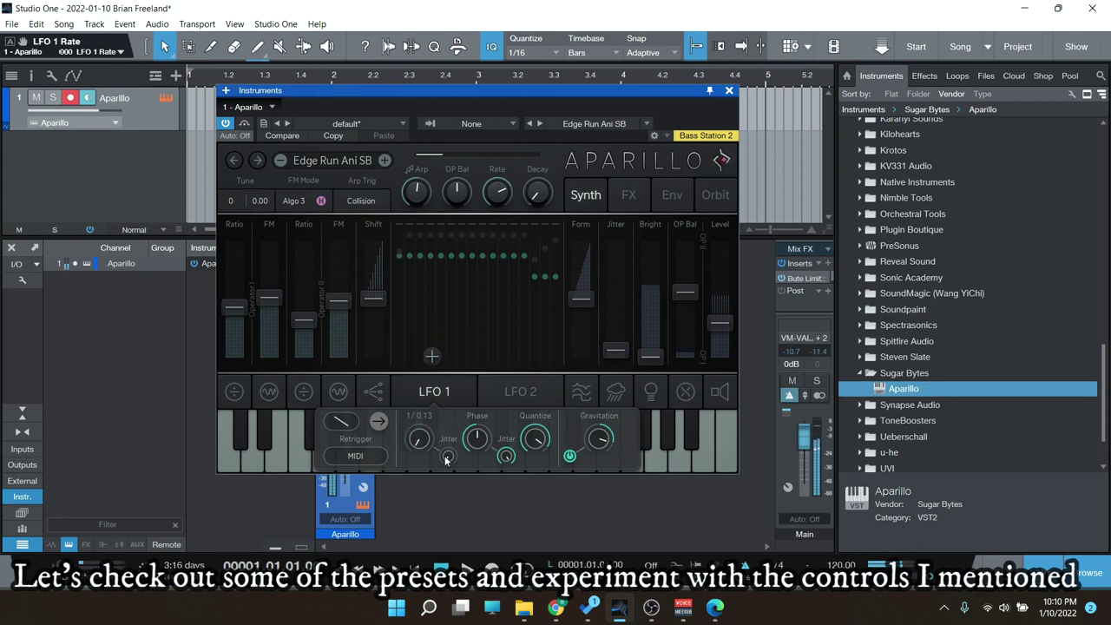
- Raise the LFO 2 rate and then the LFO 1 rate of the Edge Run Ani SB preset
left_click(521, 394)
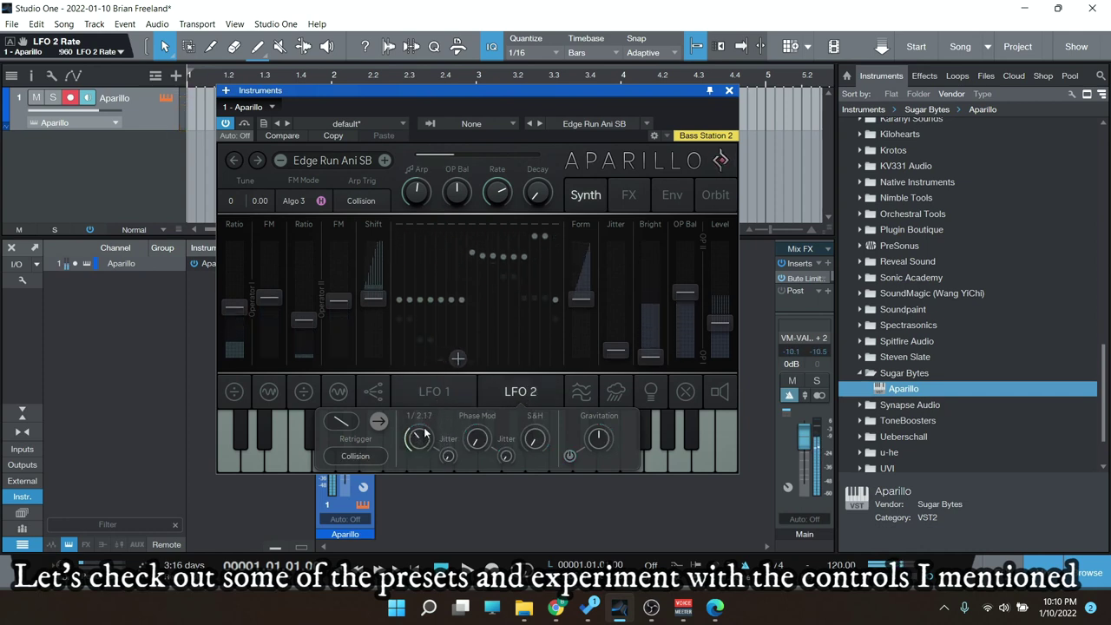
left_click_drag(424, 429, 431, 402)
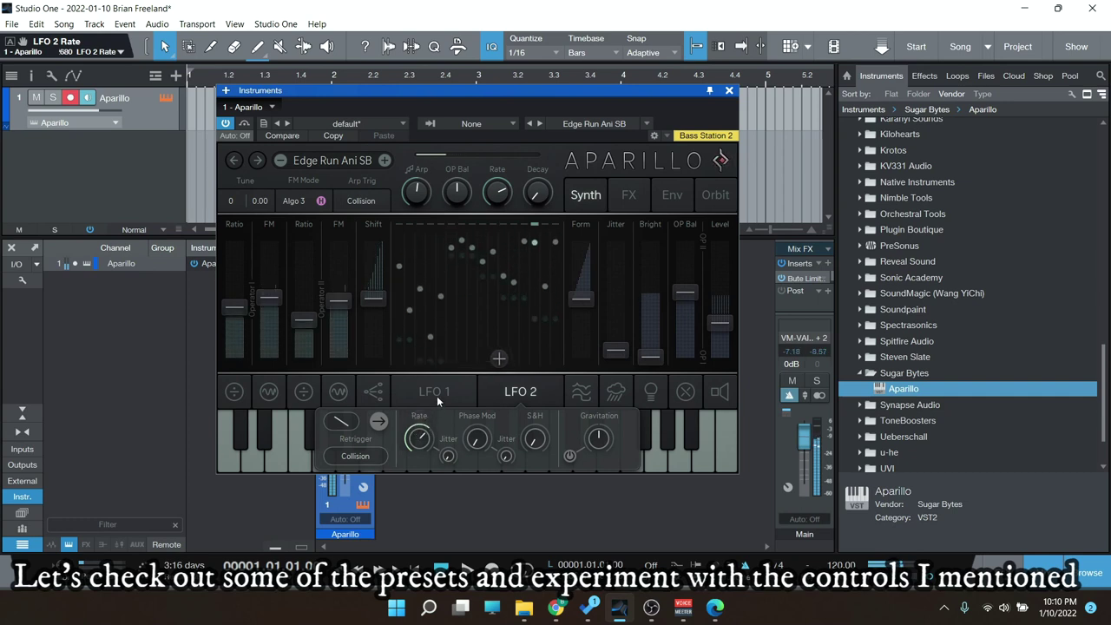
left_click(437, 396)
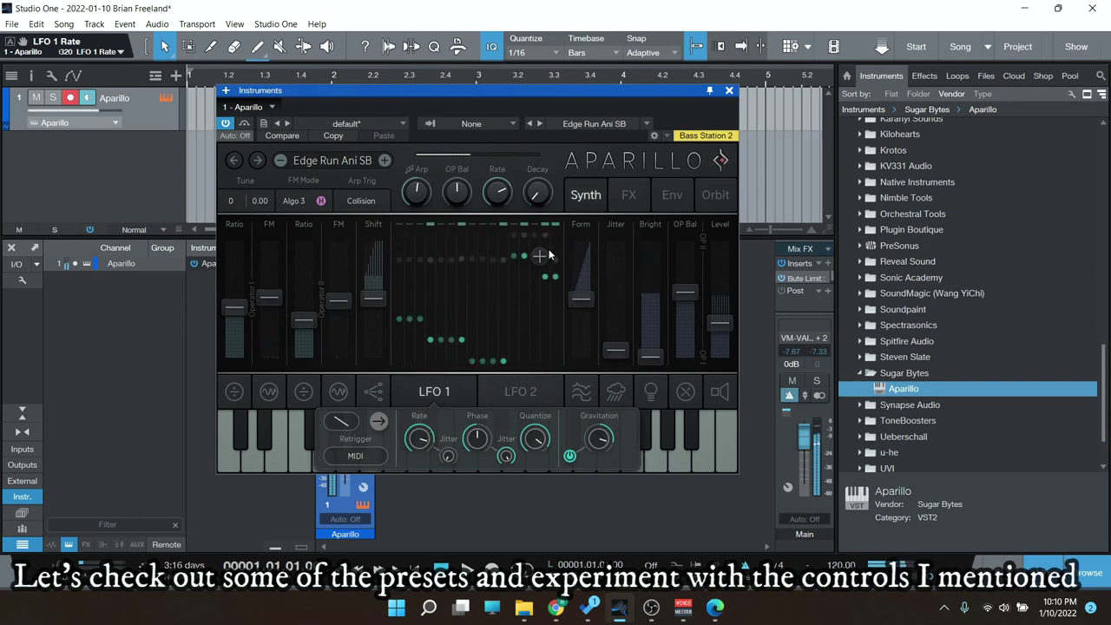
- Check the Filter Resonance and Arp: Decay modules in the Orbit view, and rearrange all modules around the orbiter
left_click(717, 195)
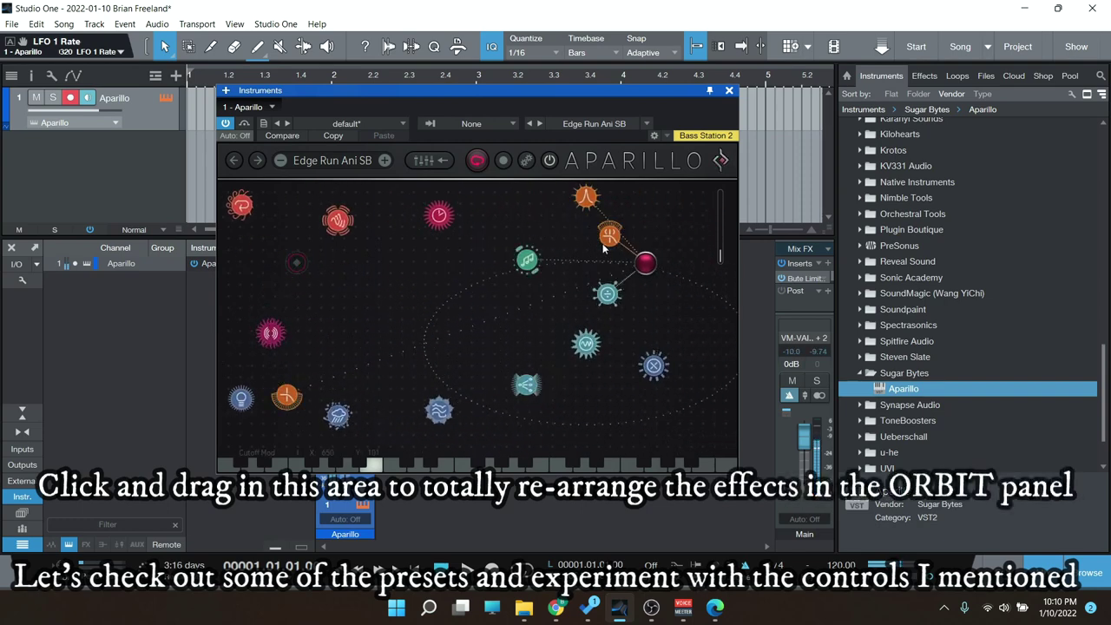
mouse_move(584, 197)
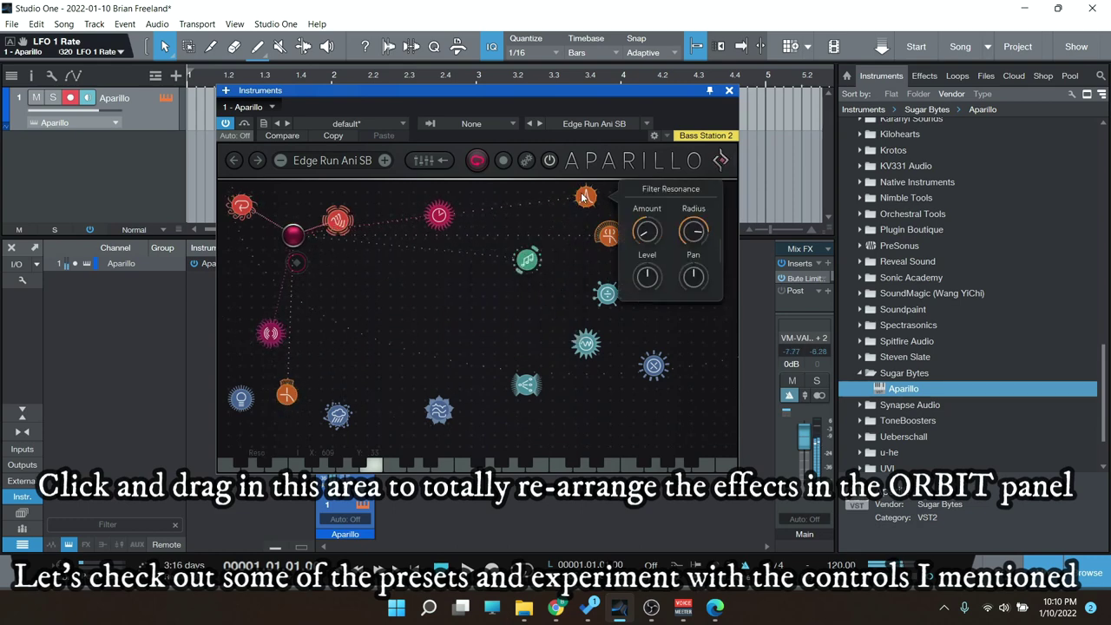
mouse_move(532, 265)
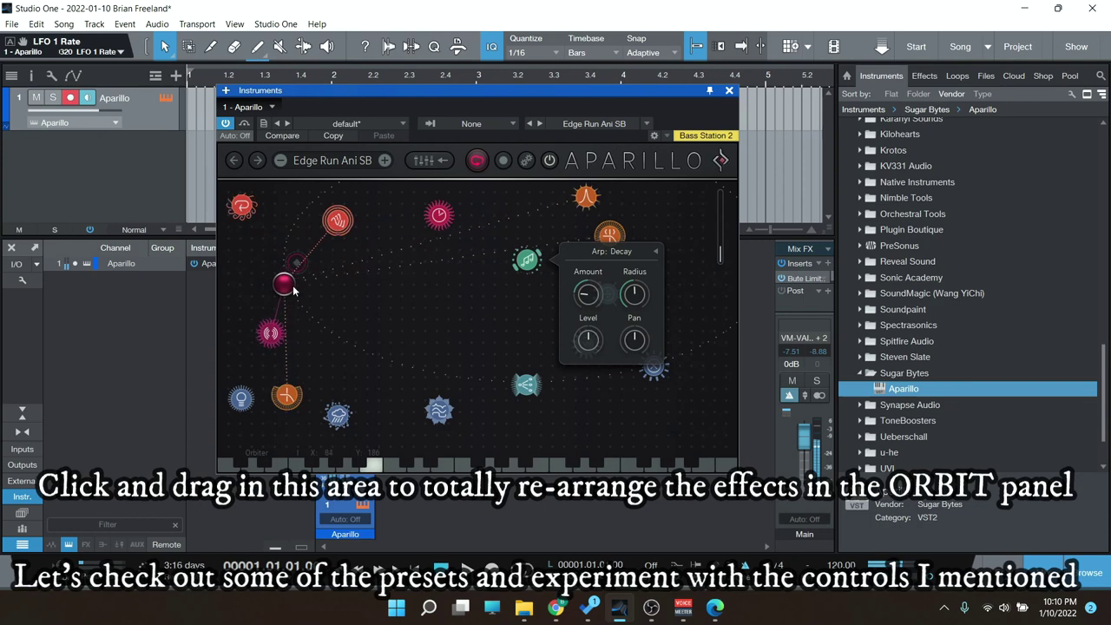
left_click_drag(324, 287, 485, 380)
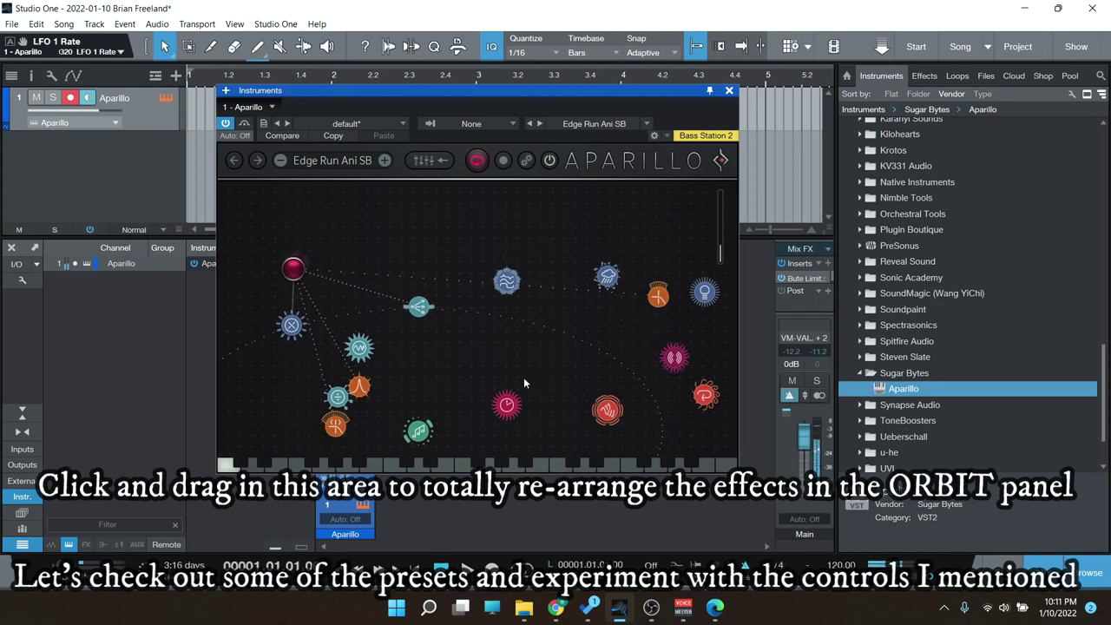
left_click_drag(279, 345, 317, 369)
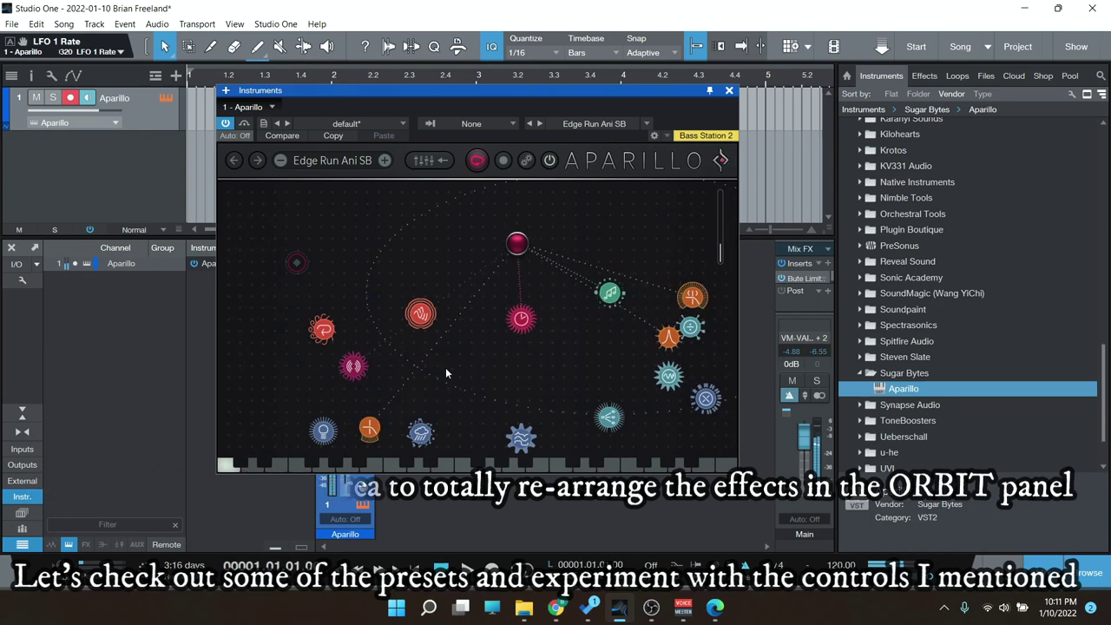
- Browse the preset categories and load the Madness DF preset
left_click(354, 162)
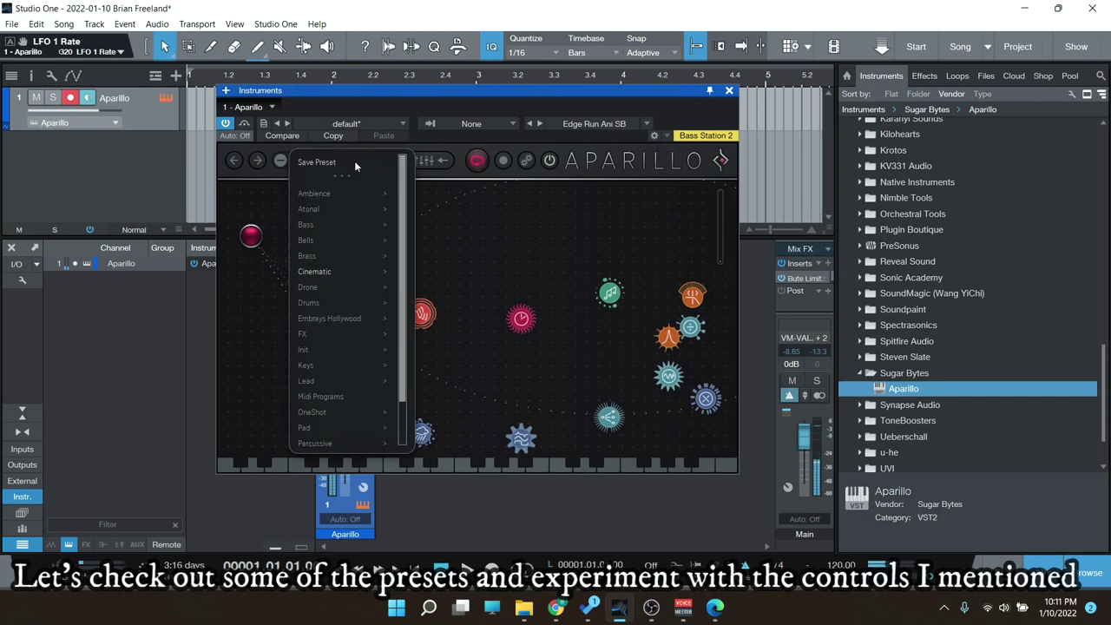
mouse_move(301, 353)
left_click(466, 382)
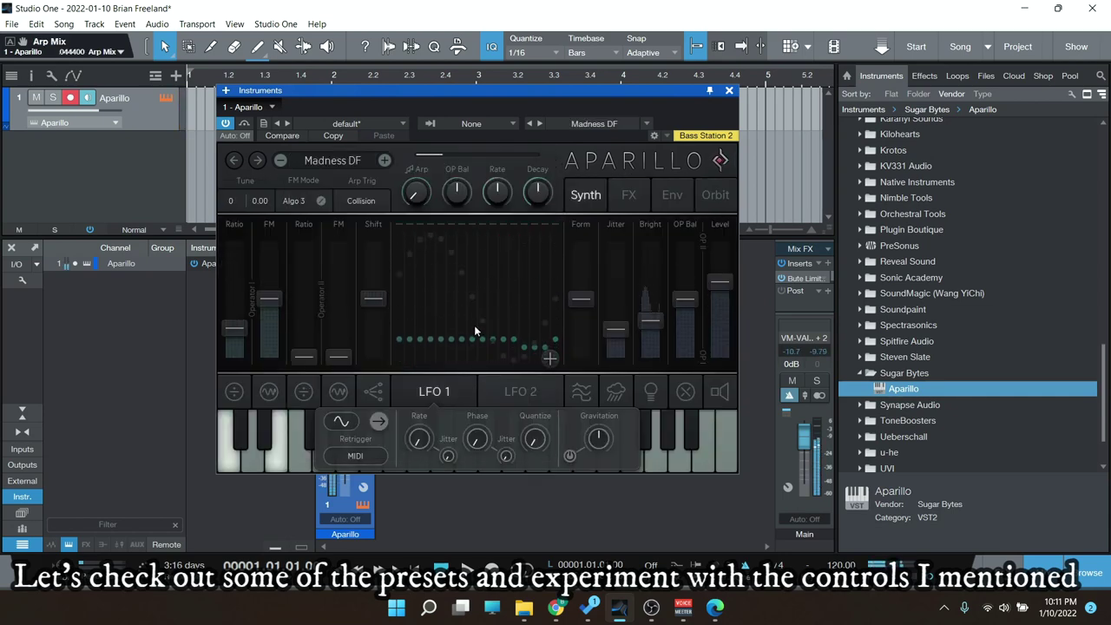
- Adjust the LFO 2 rate of the Madness DF preset and raise the LFO 1 rate to 1/13.83
left_click(497, 400)
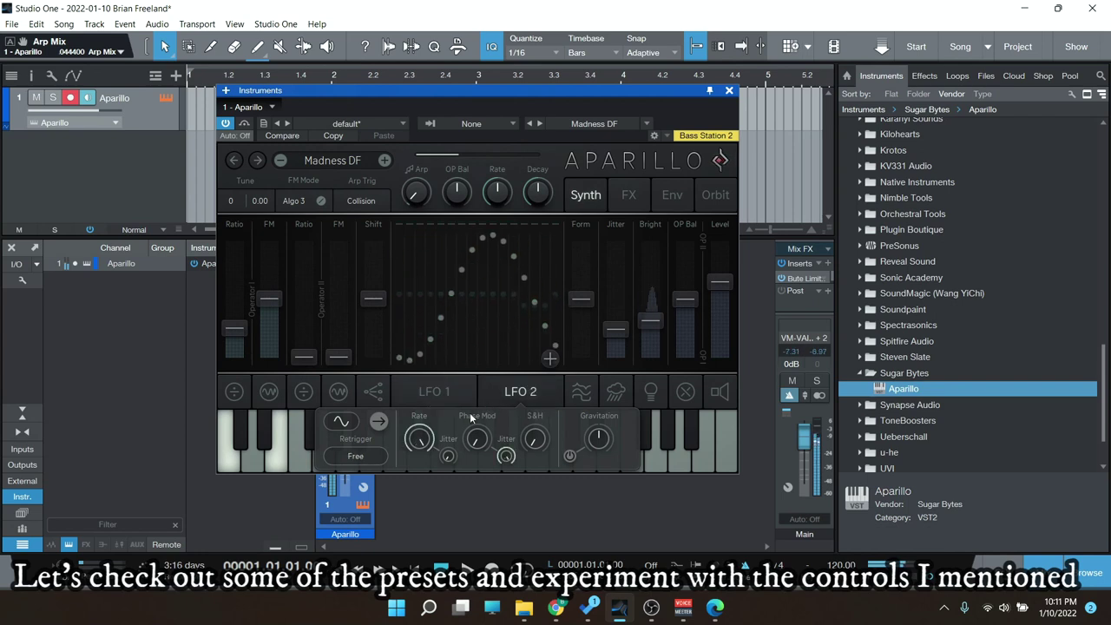
left_click_drag(430, 480, 430, 366)
left_click(433, 392)
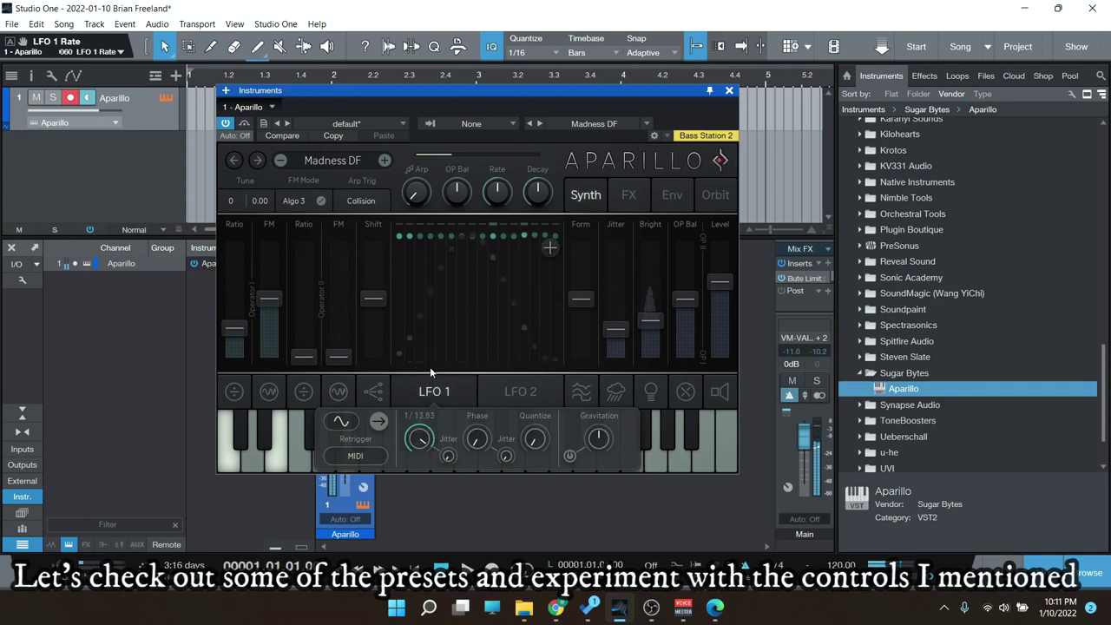
left_click(519, 391)
left_click_drag(419, 438, 419, 502)
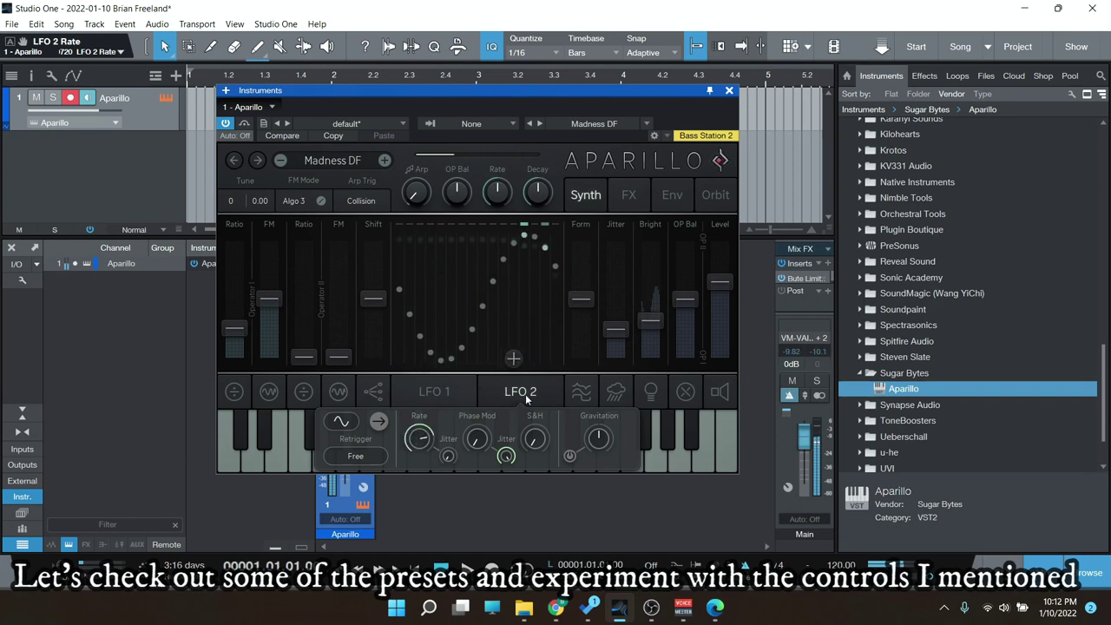
- Move the orbiter around the Shift module in the Orbit view and choose the motion record mode in the Orbiter settings
left_click(722, 198)
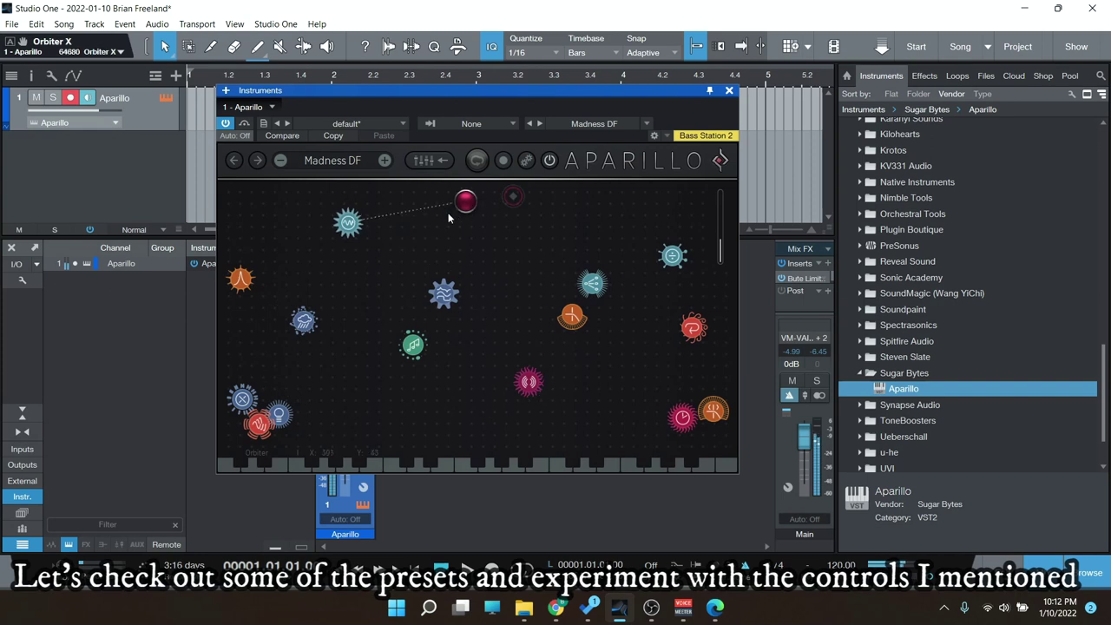
left_click_drag(379, 246, 602, 266)
mouse_move(593, 289)
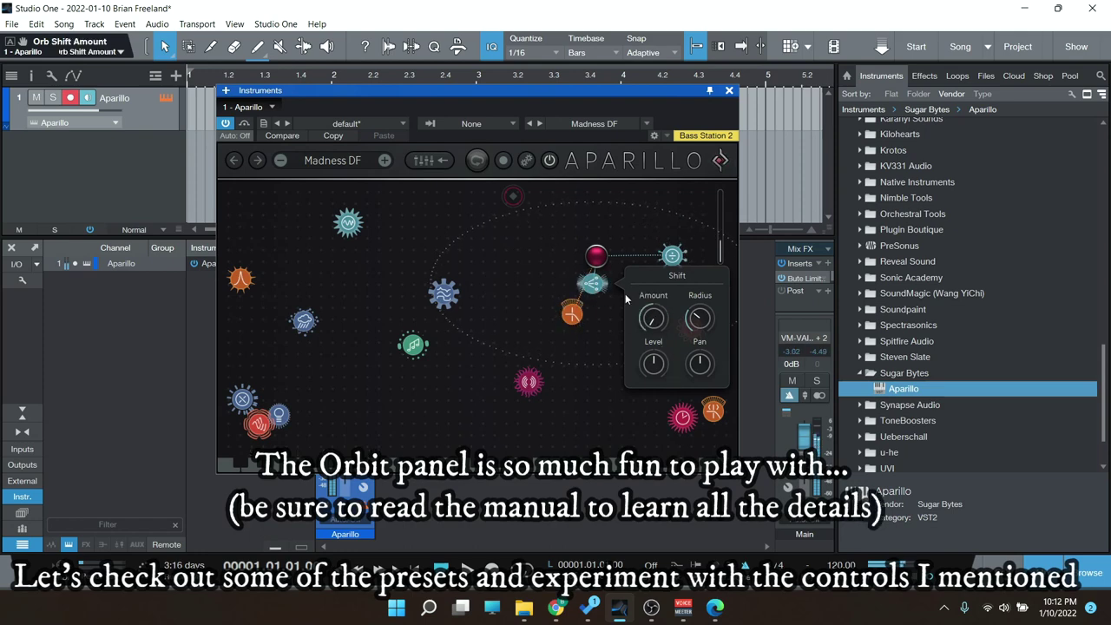
left_click_drag(595, 256, 527, 245)
left_click(479, 164)
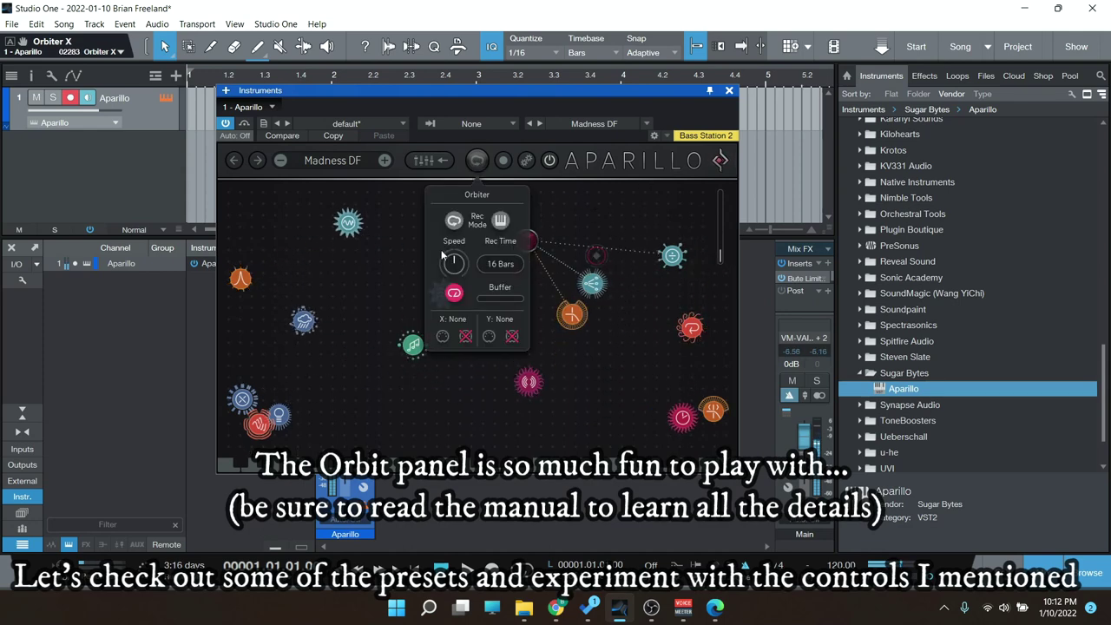
left_click(455, 224)
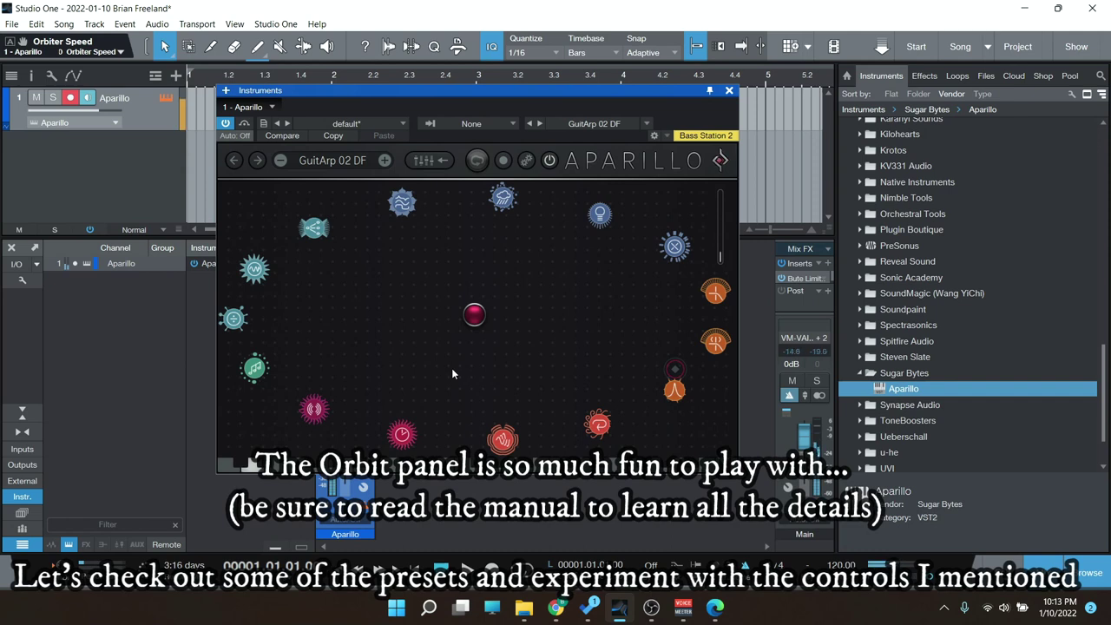
- Move the orbiter past the Jitter and Bright modules of the GuitArp 02 DF preset and adjust their amounts
left_click_drag(474, 315, 504, 206)
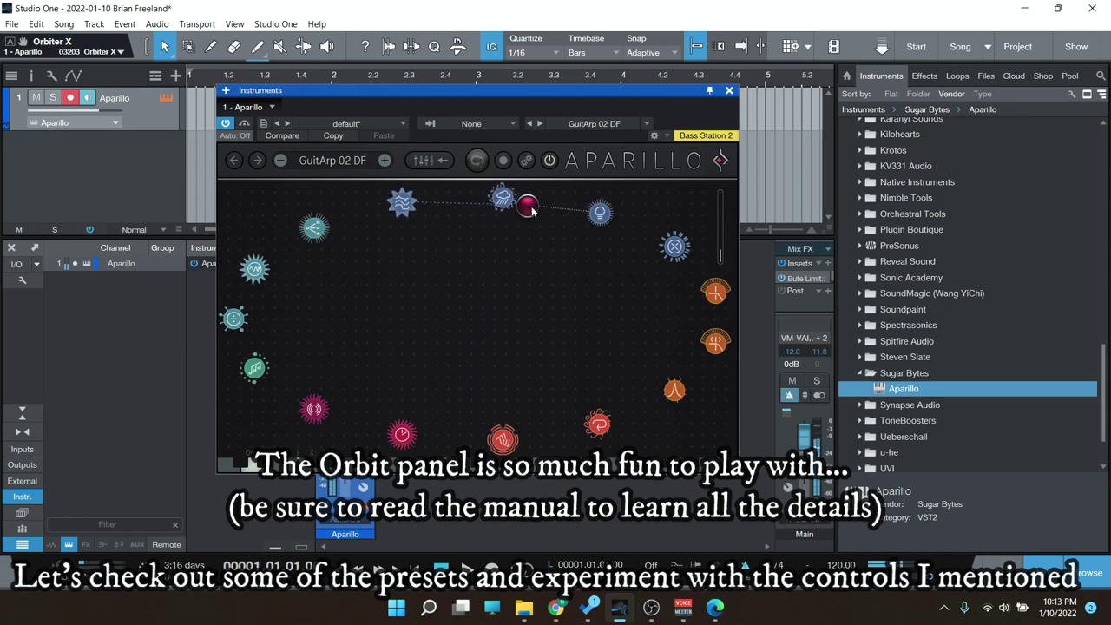
mouse_move(503, 199)
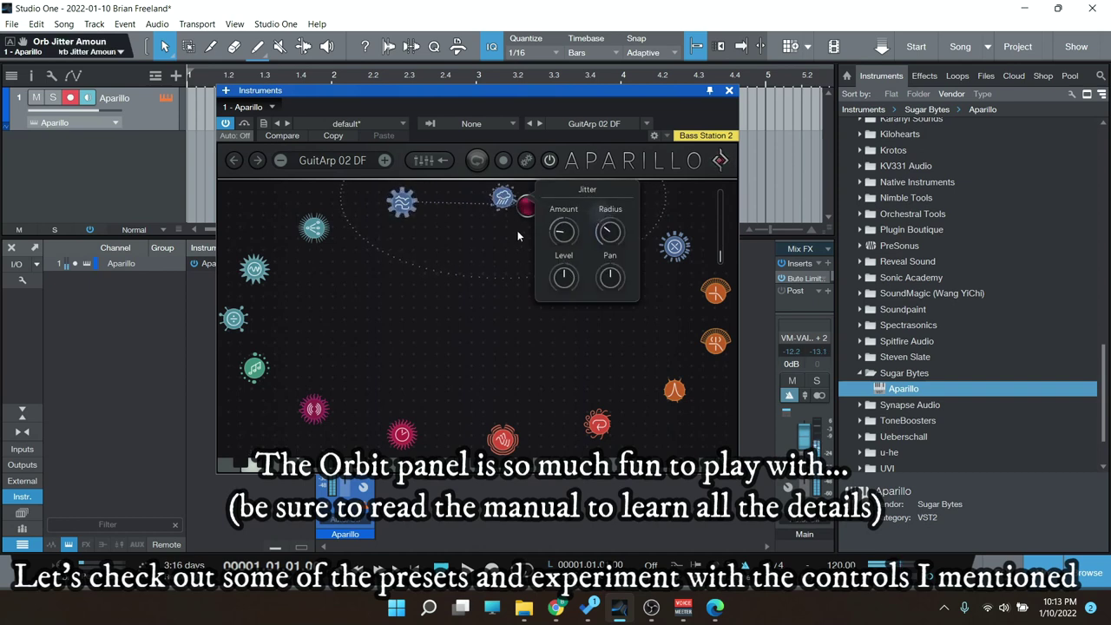
left_click_drag(527, 206, 629, 250)
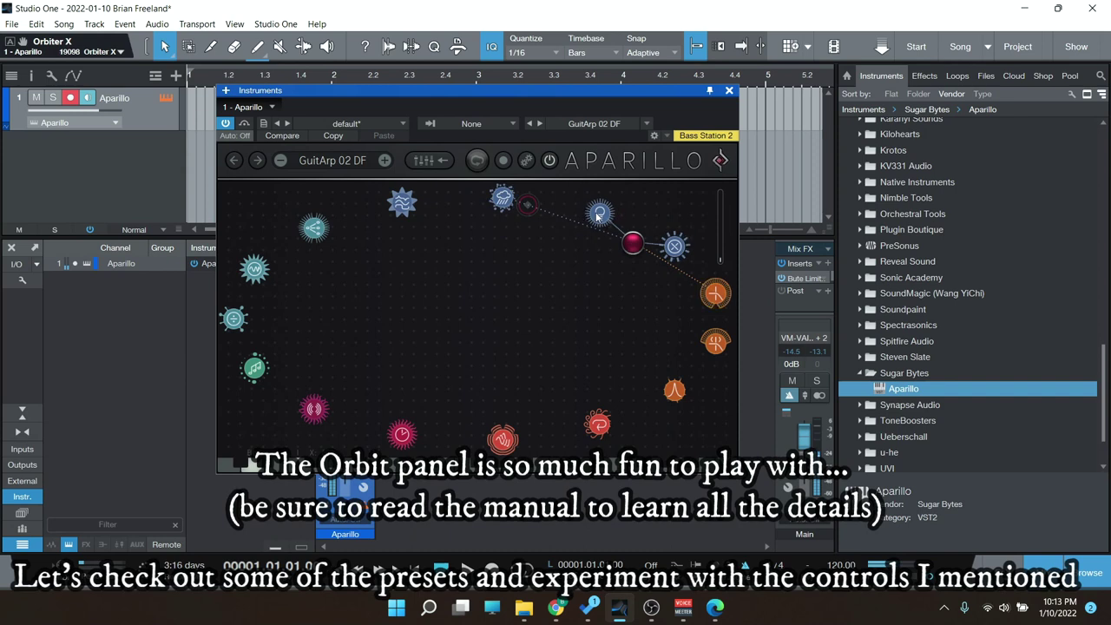
mouse_move(597, 217)
left_click_drag(501, 258, 503, 244)
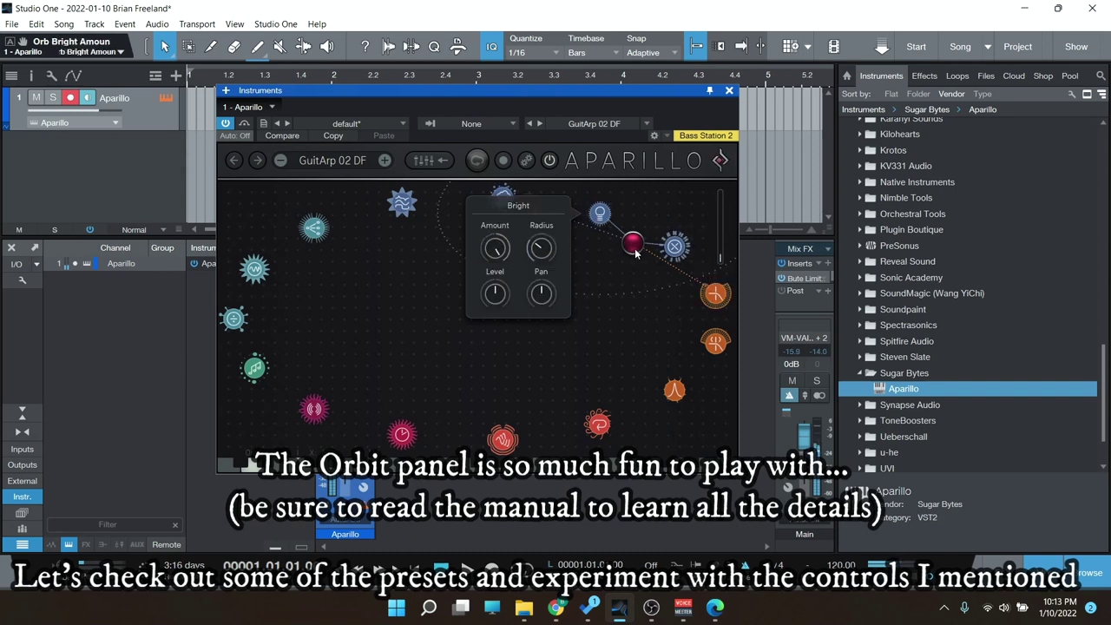
- Place the orbiter beside the Filter Cutoff module and raise that module's amount
left_click_drag(635, 253, 698, 302)
mouse_move(721, 295)
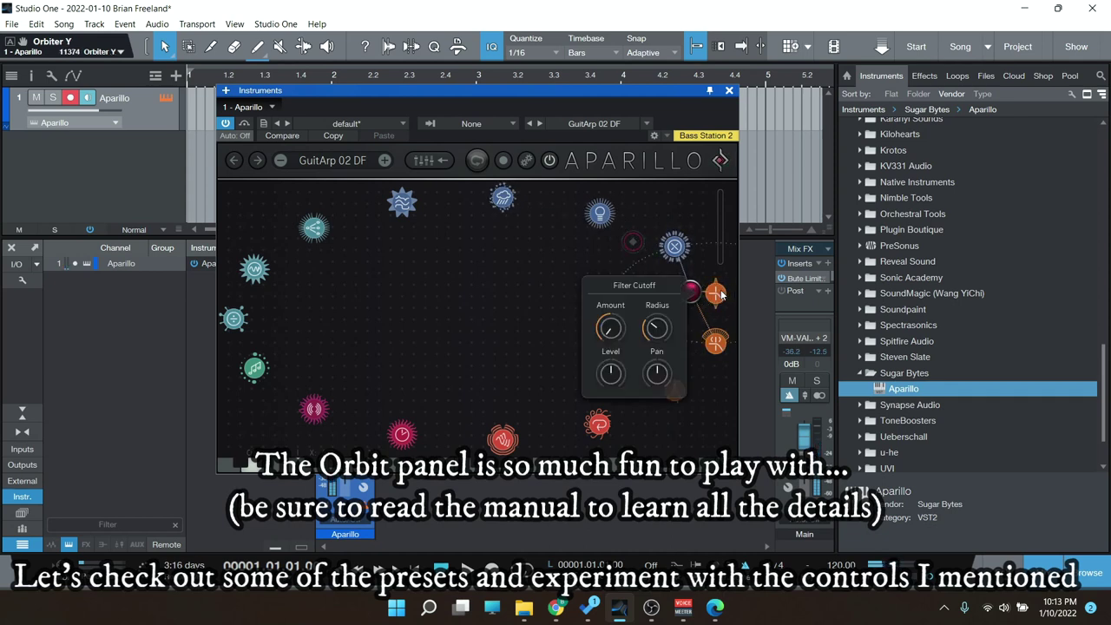
left_click_drag(618, 331, 617, 307)
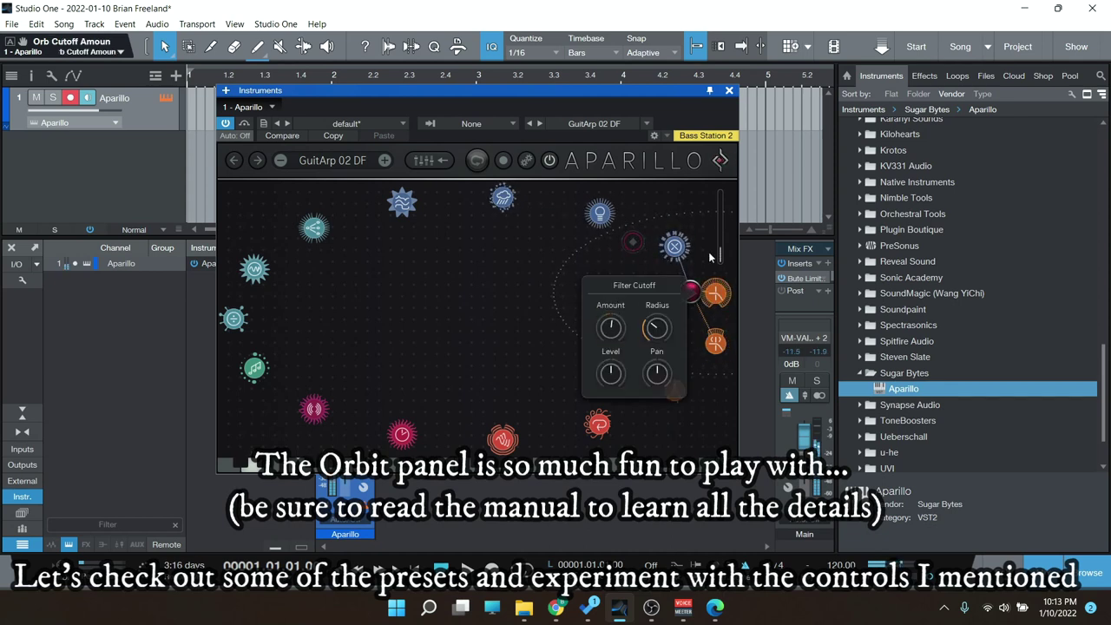
- Sweep the orbiter past the orange filter modules to between the two red modules and check the Filter Resonance settings
left_click_drag(688, 299, 690, 301)
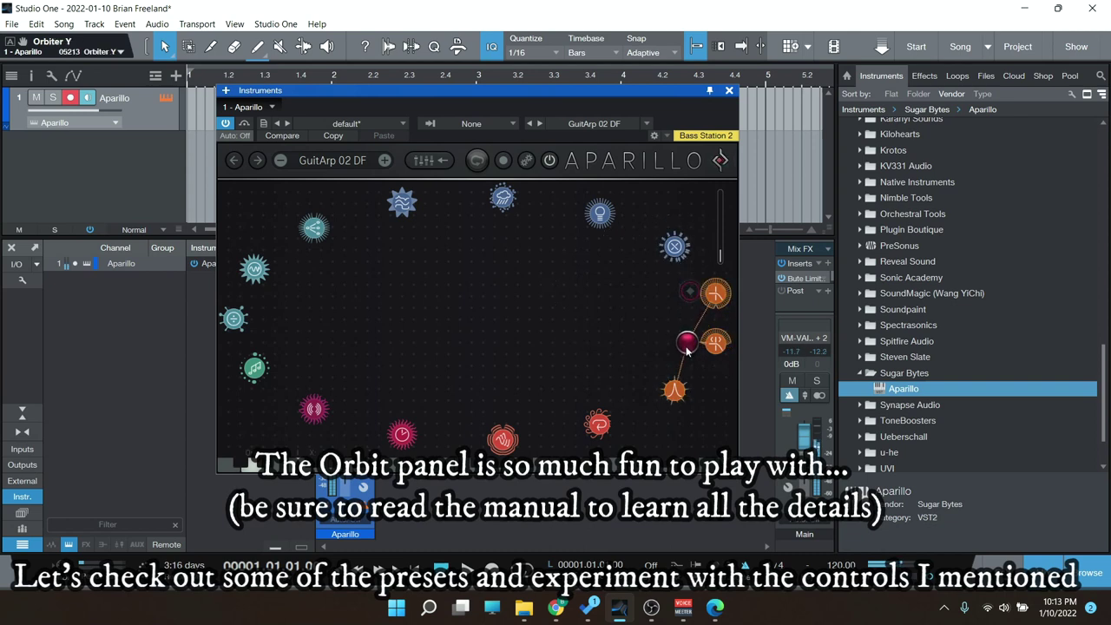
left_click_drag(684, 383, 649, 400)
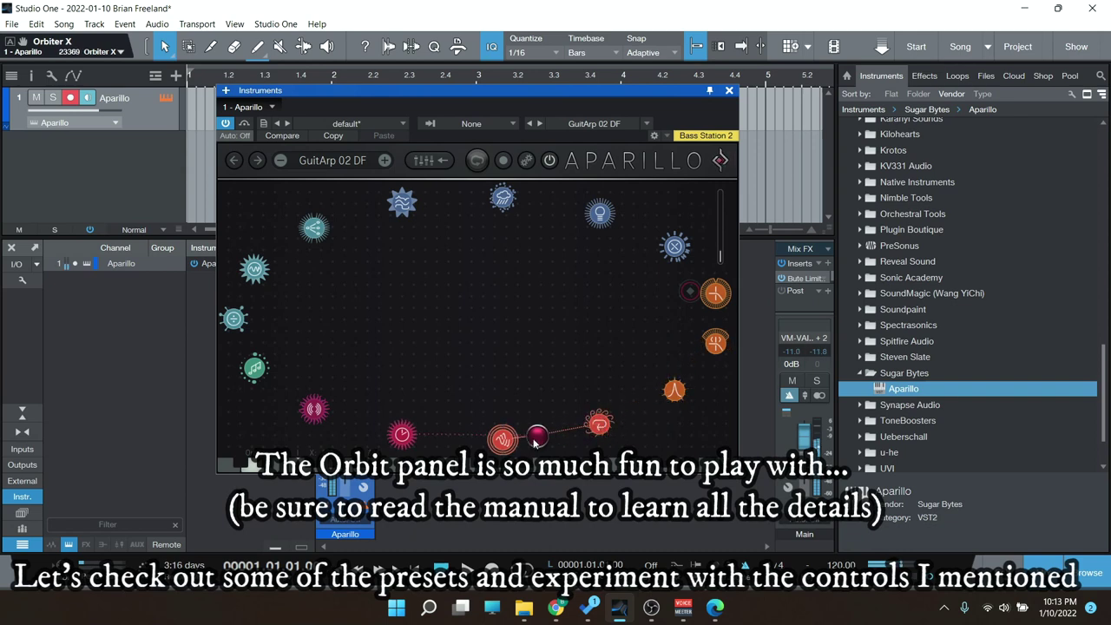
mouse_move(497, 443)
mouse_move(676, 392)
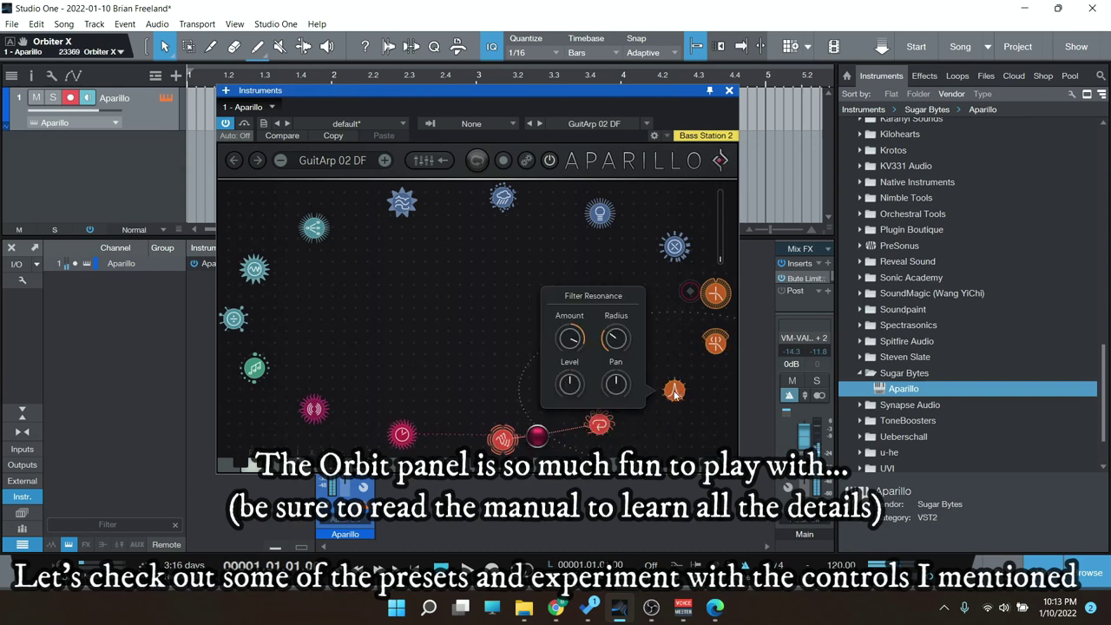
mouse_move(597, 428)
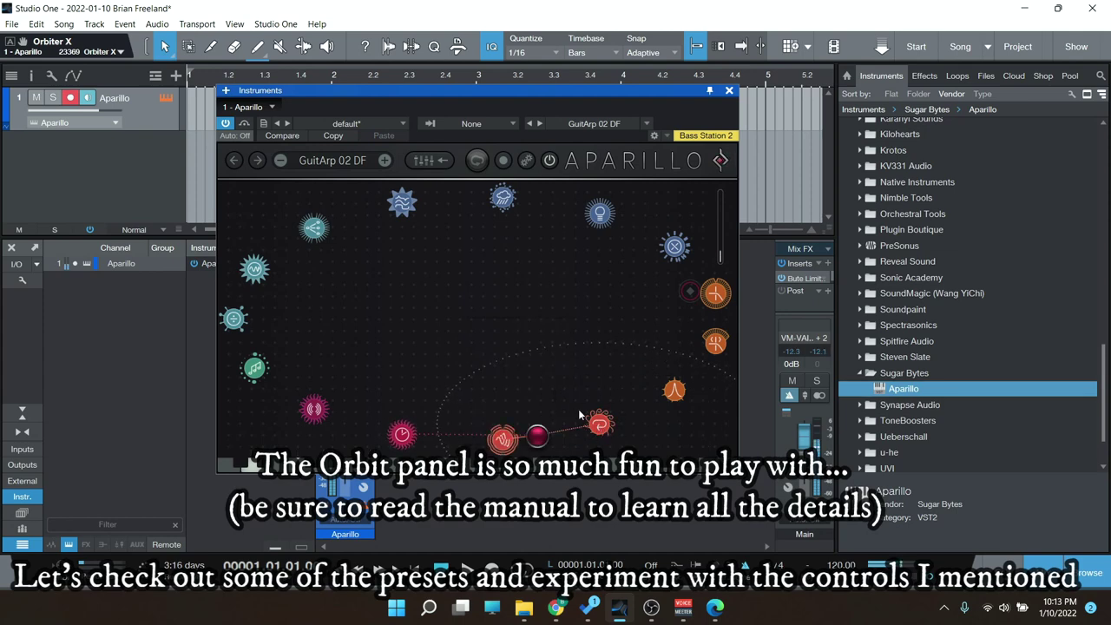
- Sweep the orbiter past the delay, reverb and Arp modules, bringing it between the ratio and FM modules
left_click_drag(524, 445, 462, 441)
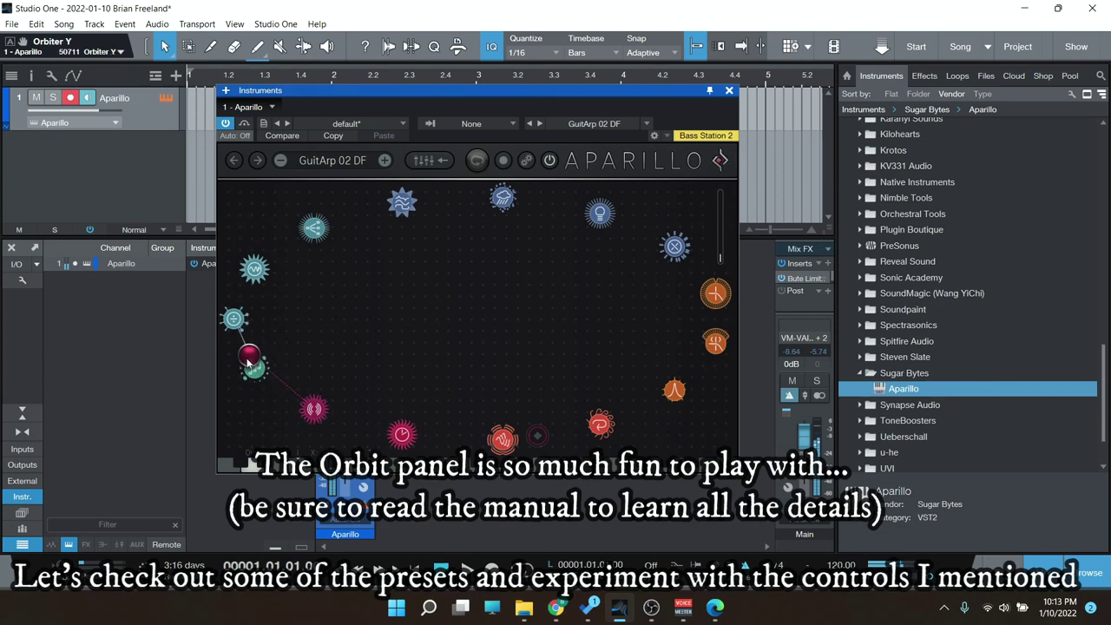
left_click_drag(242, 350, 241, 285)
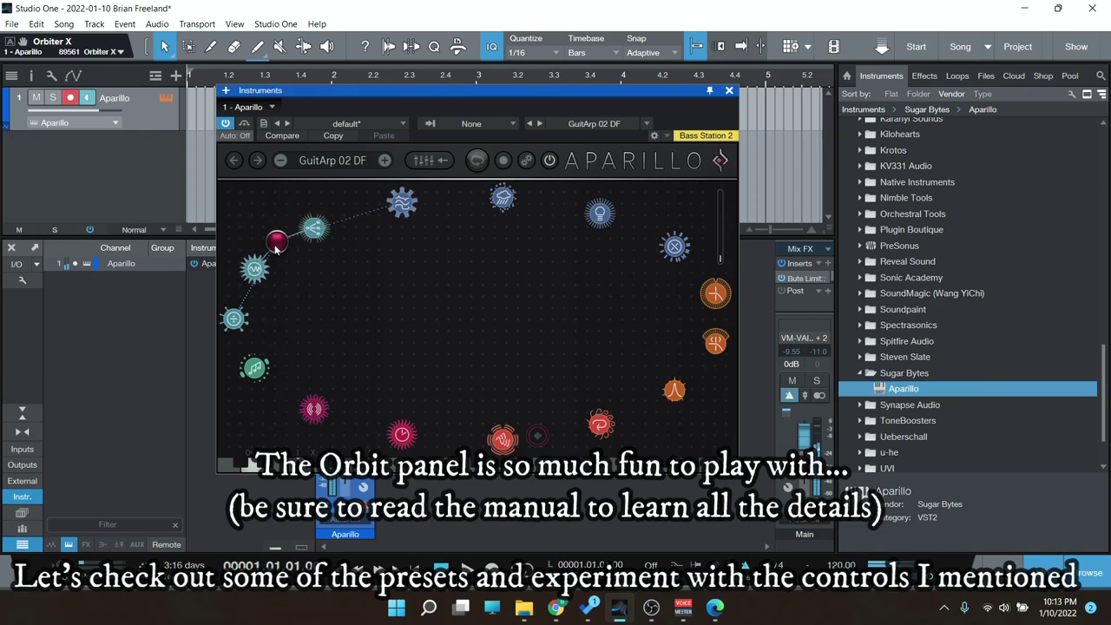
left_click_drag(249, 272, 242, 279)
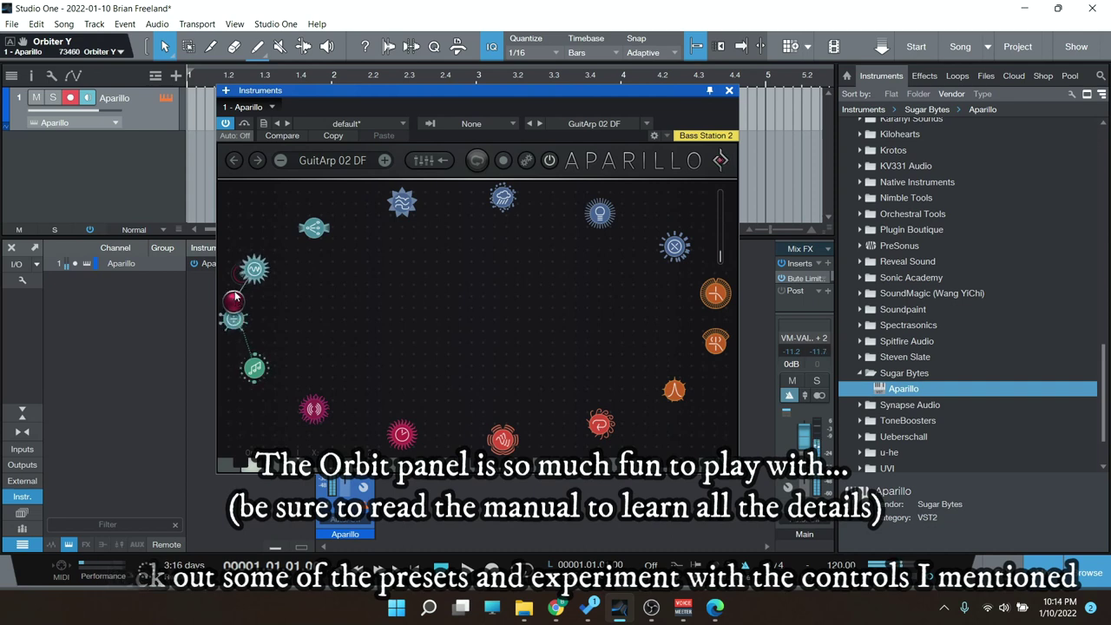
- Adjust the FM: OP I + II amount to about 26.8%, place the orbiter on the FM module and check the Ratio settings
left_click(232, 320)
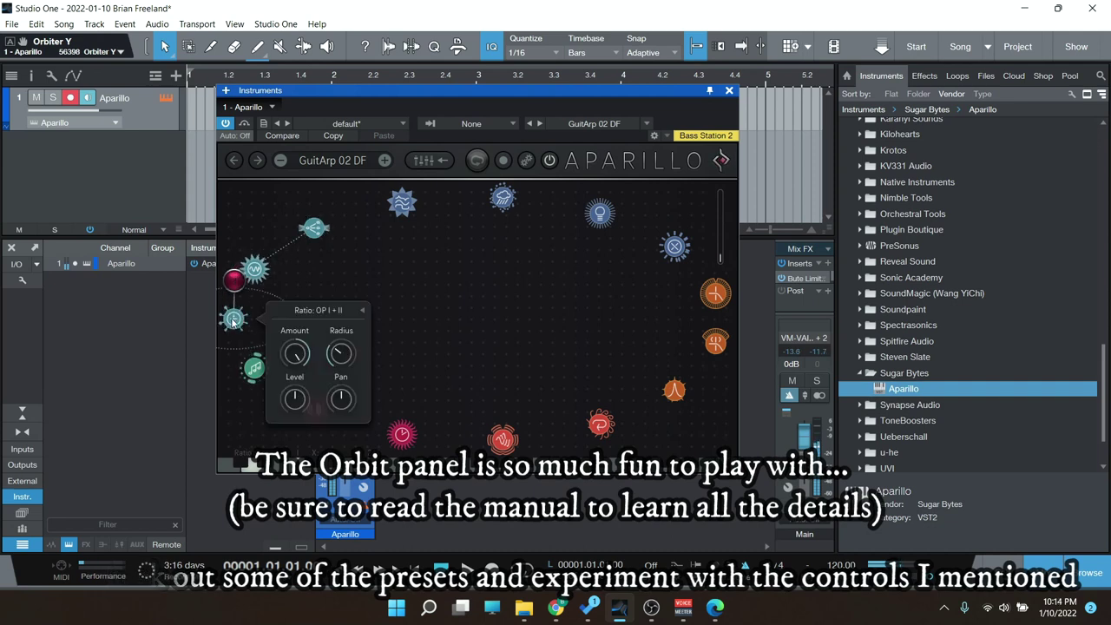
left_click(254, 270)
left_click(320, 304)
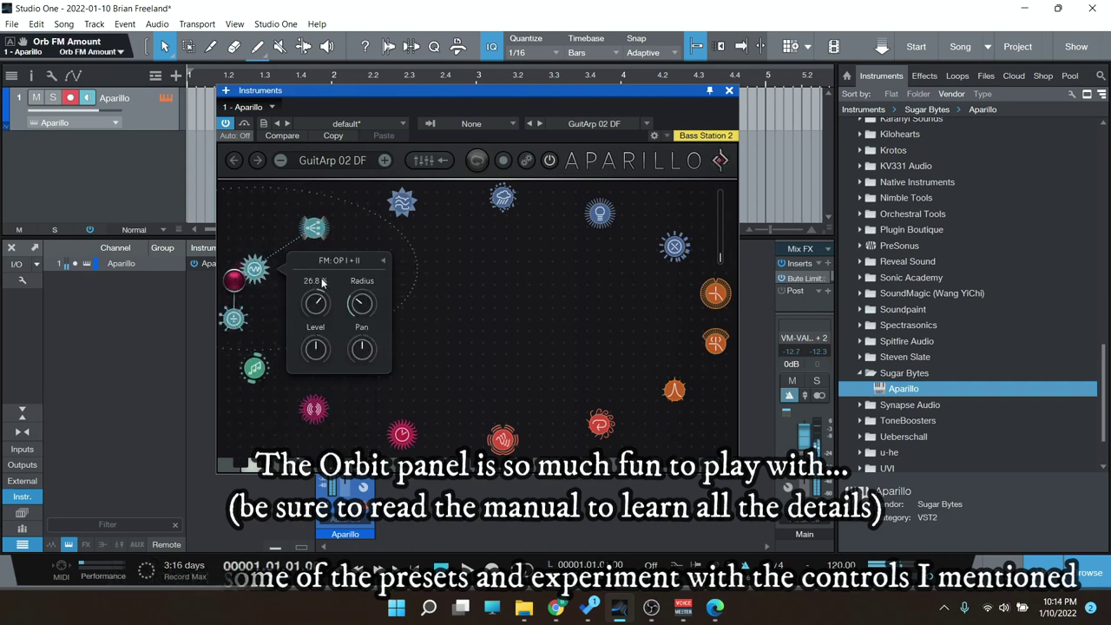
left_click_drag(235, 292, 250, 274)
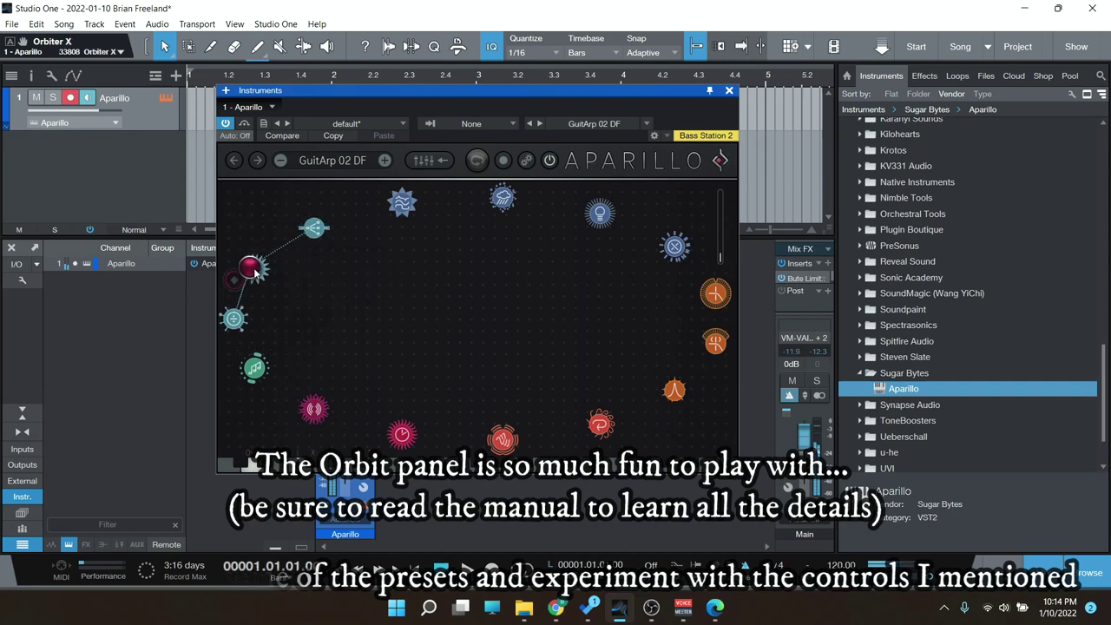
left_click(232, 320)
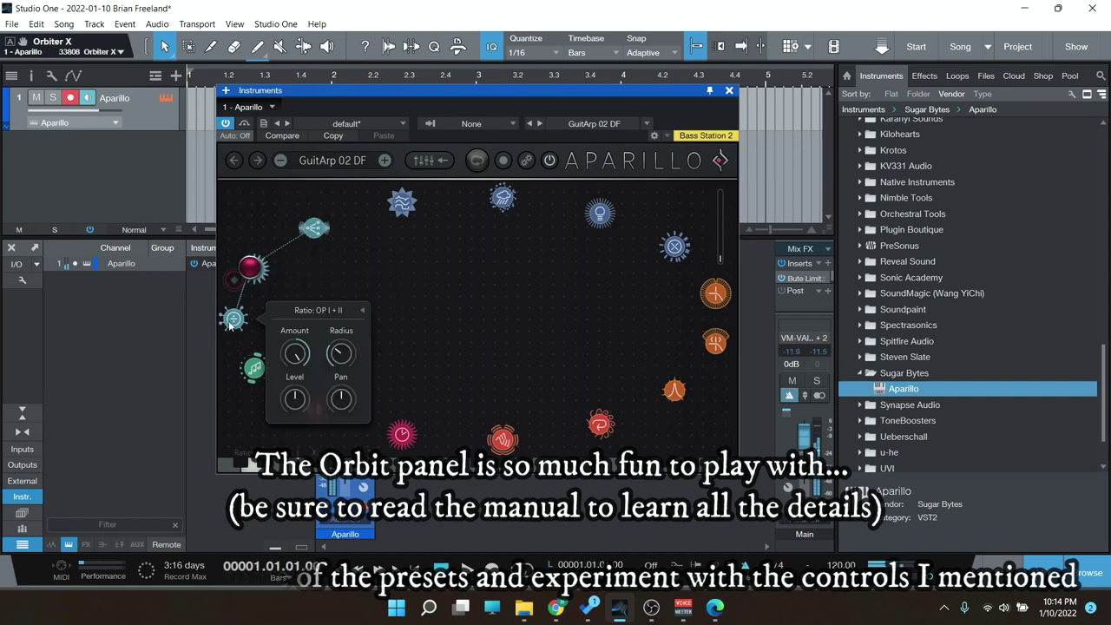
- Sweep the orbiter from the FM module past the Shift and Form modules and back to the Arp module
left_click_drag(258, 272, 247, 292)
left_click(252, 271)
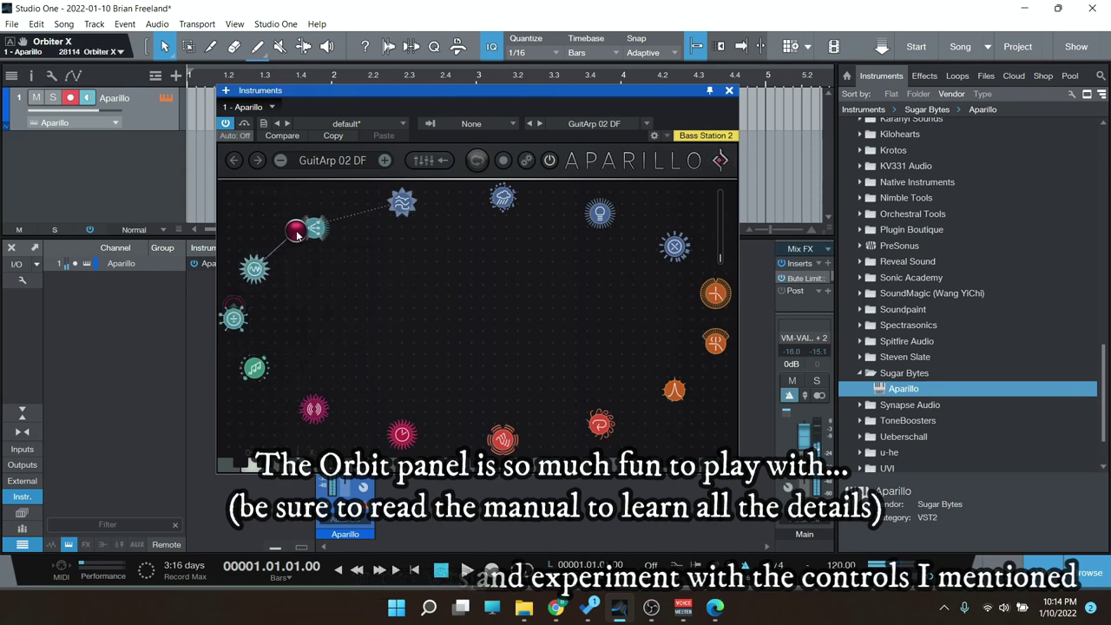
left_click_drag(356, 211, 438, 201)
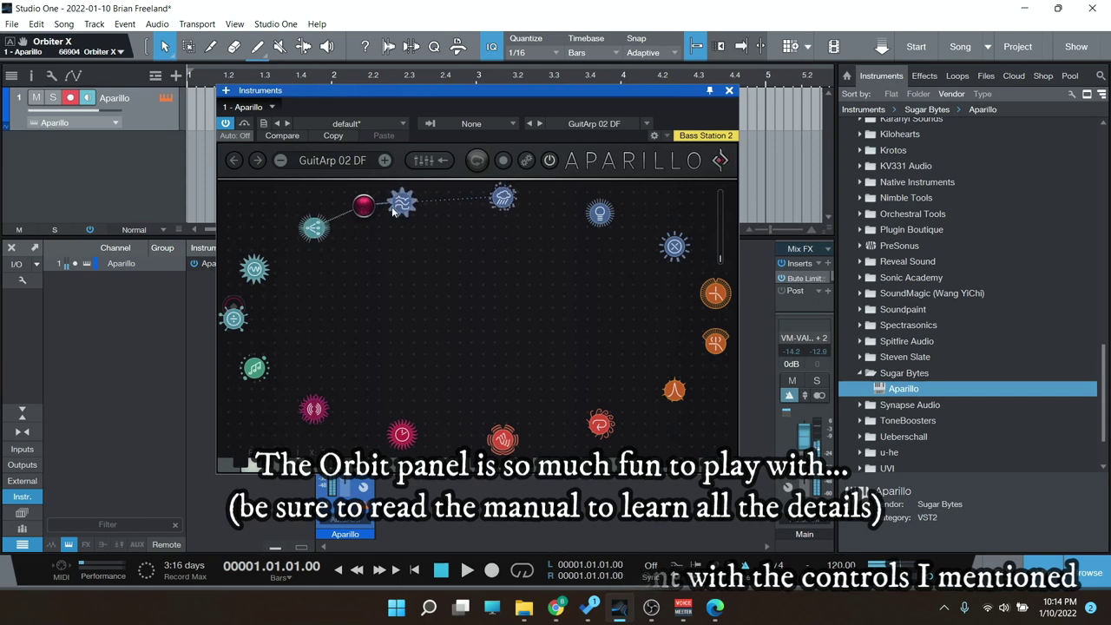
left_click_drag(369, 210, 252, 368)
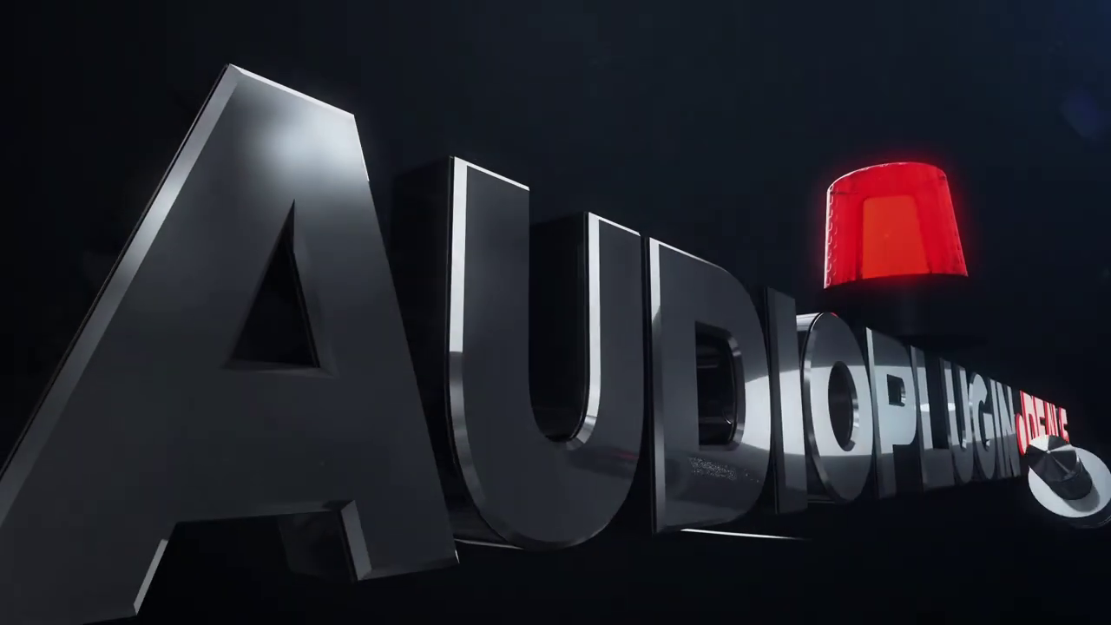